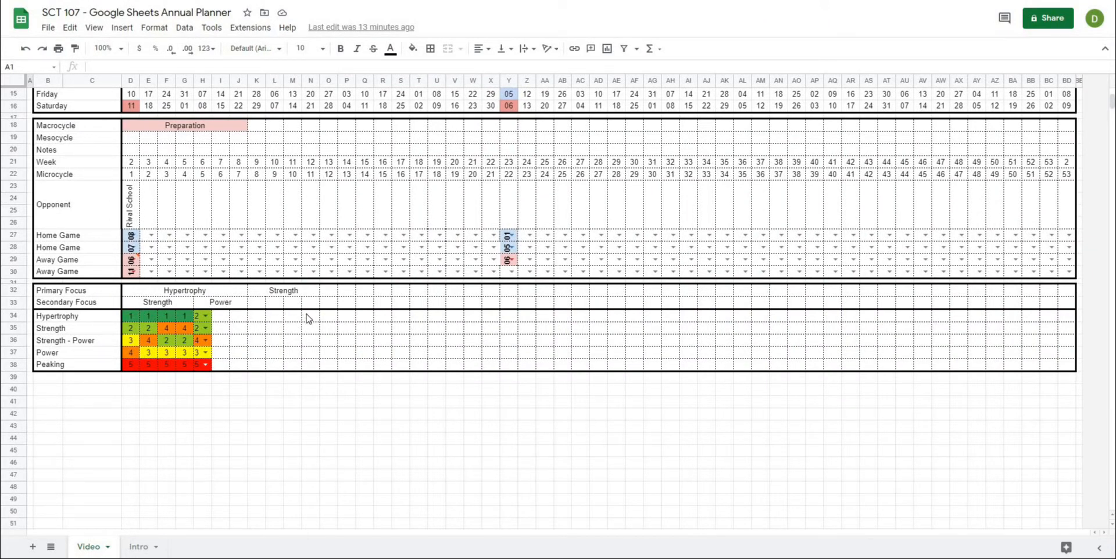
# Shrink row 39 into a thin spacer row below the Peaking row by specifying a smaller row height
pyautogui.scroll(3, 308, 318)
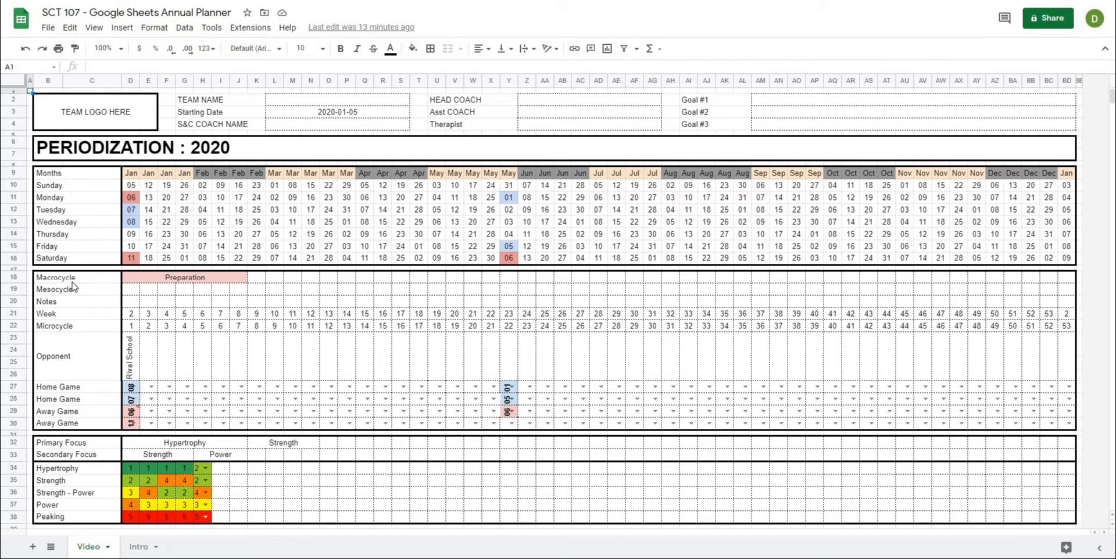
pyautogui.scroll(-2, 76, 289)
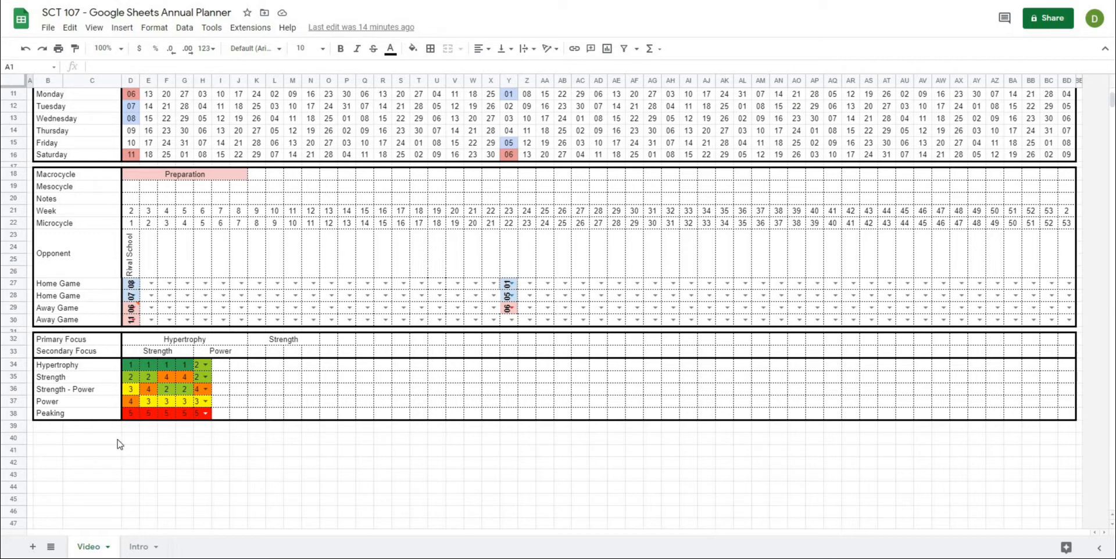
pyautogui.click(97, 438)
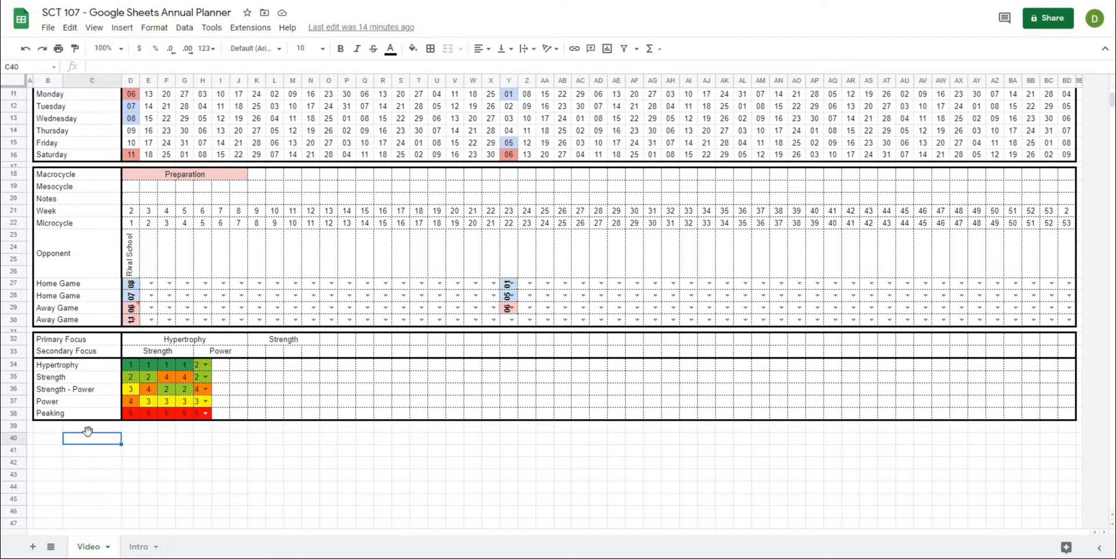
pyautogui.click(47, 426)
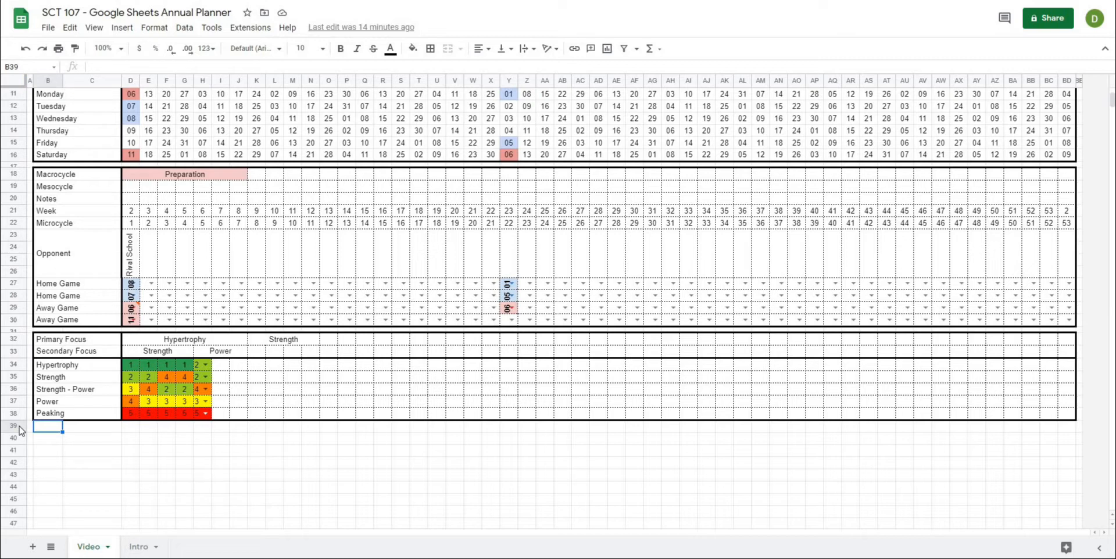
pyautogui.click(79, 455)
pyautogui.click(14, 426)
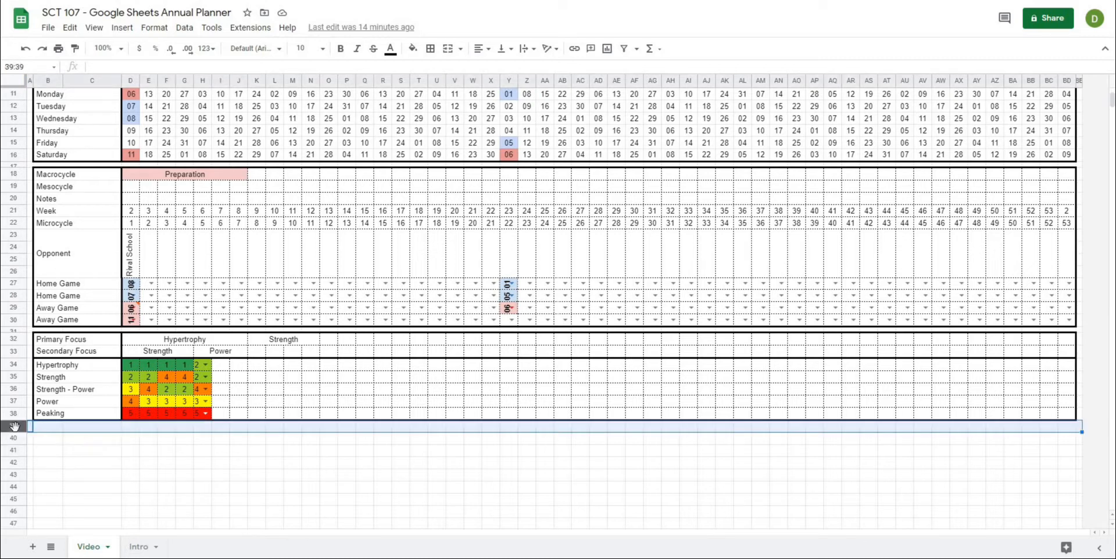
pyautogui.rightClick(14, 426)
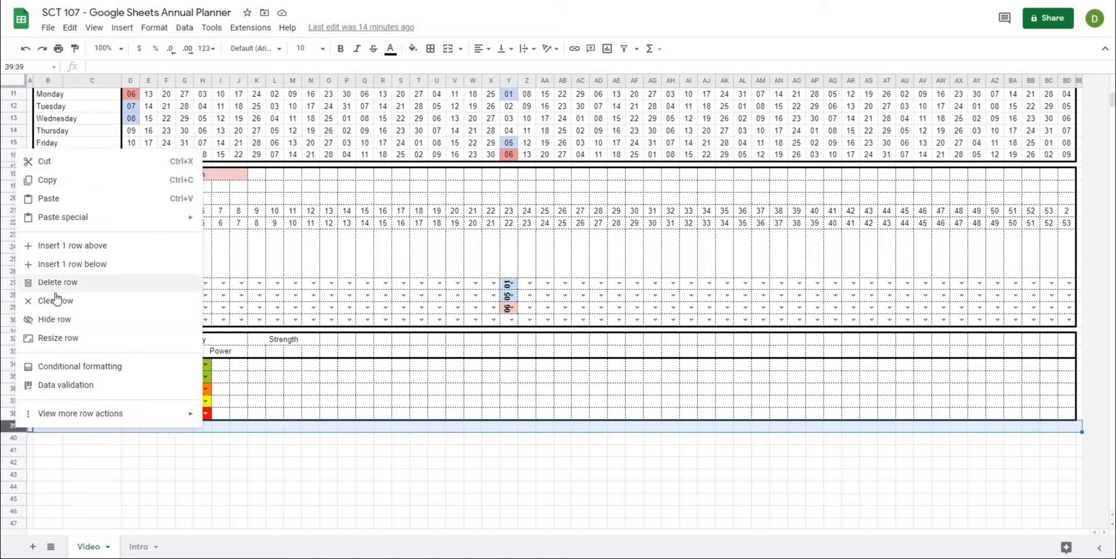
pyautogui.click(65, 338)
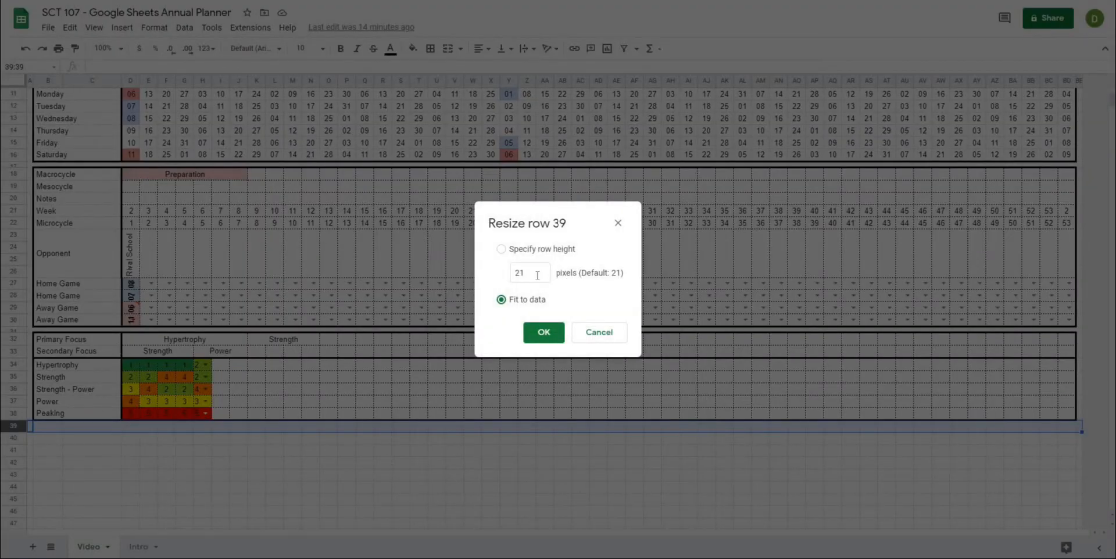
pyautogui.click(537, 276)
pyautogui.press('Return')
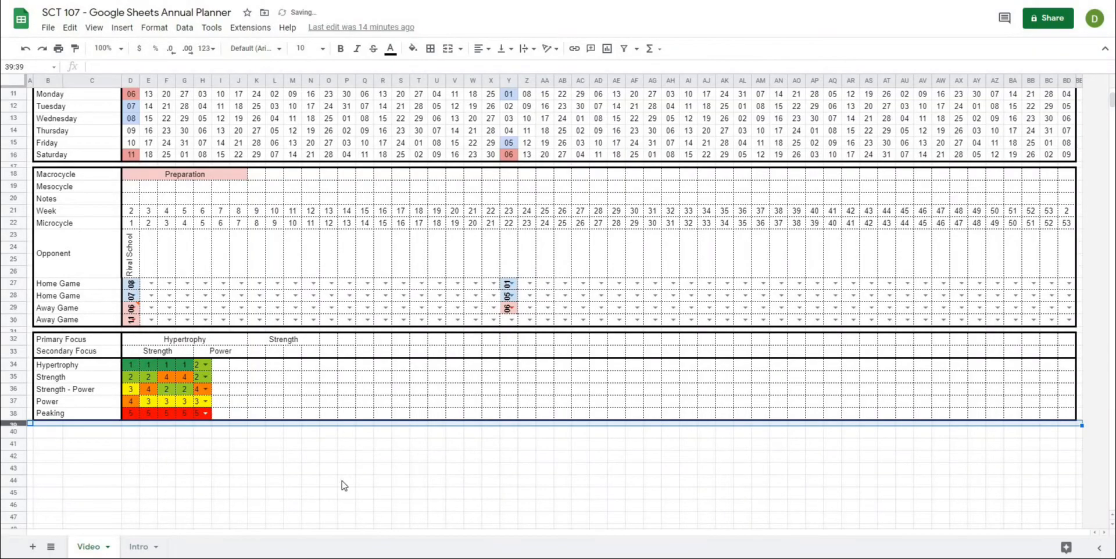
pyautogui.click(328, 493)
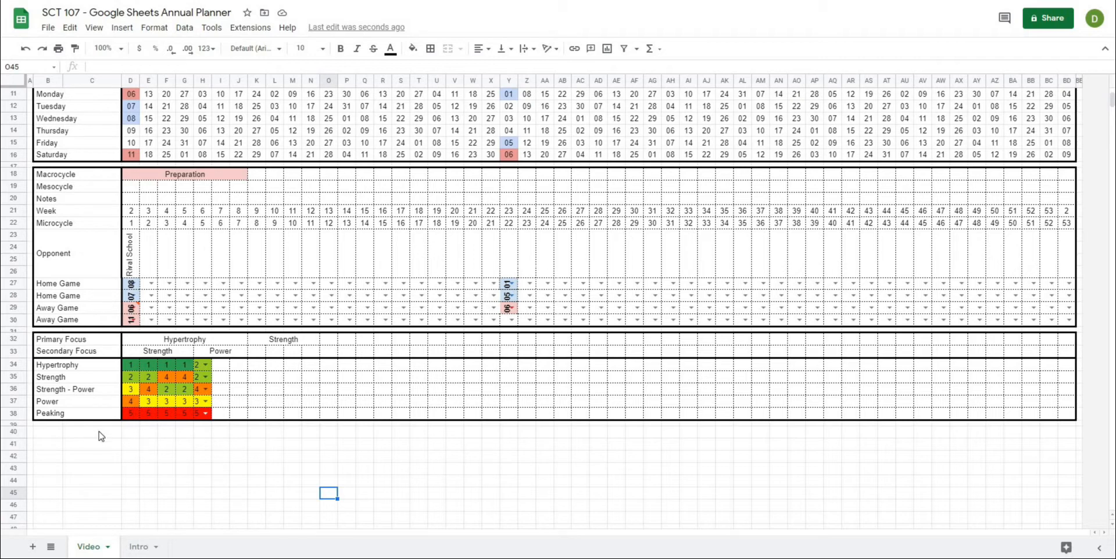
# Merge cells B40:C40 and B41:C41 into two single label cells below the spacer row
pyautogui.scroll(-1, 94, 435)
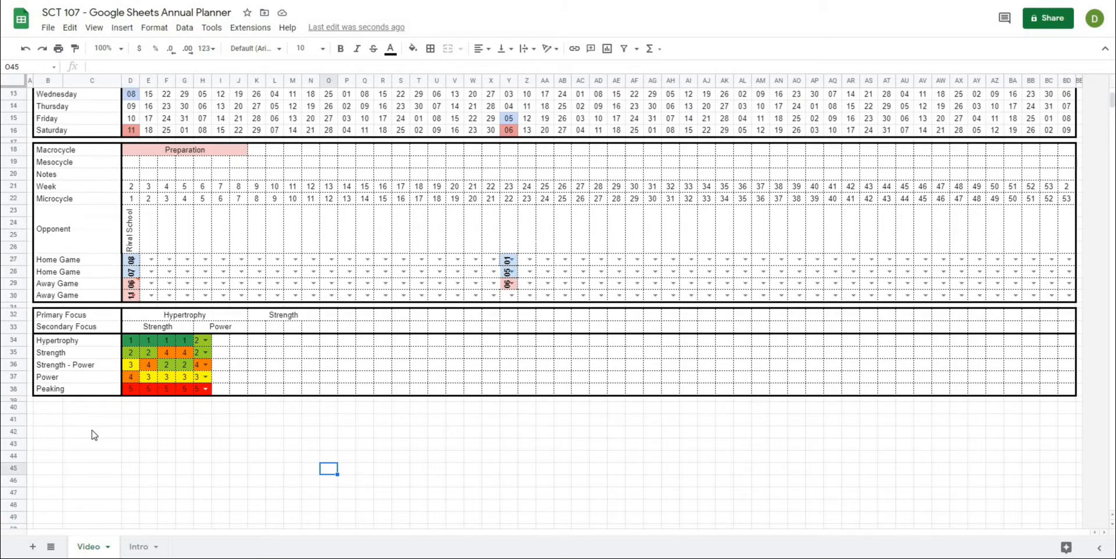
pyautogui.scroll(-1, 93, 435)
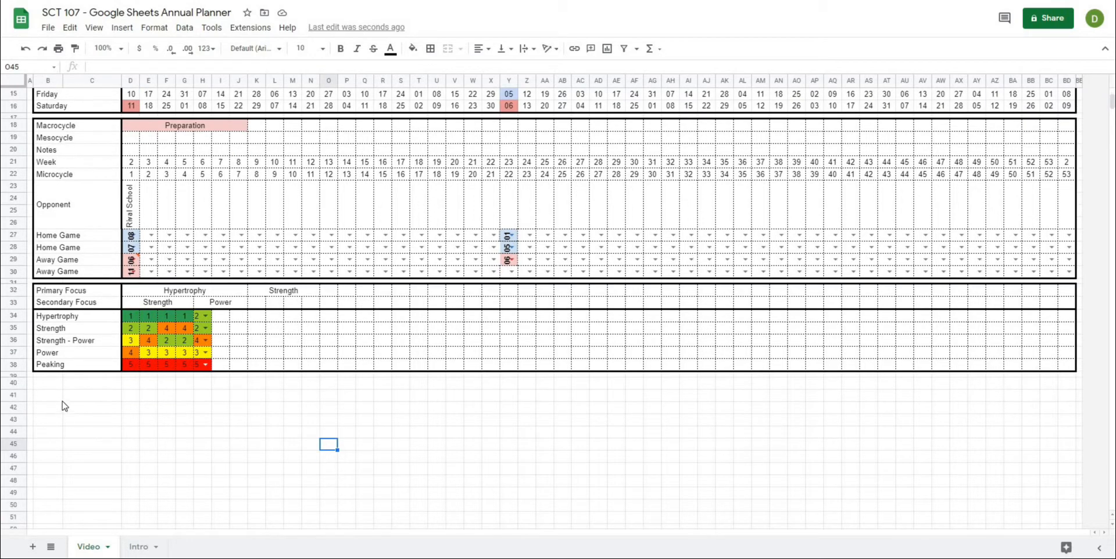
pyautogui.moveTo(47, 386); pyautogui.dragTo(80, 391)
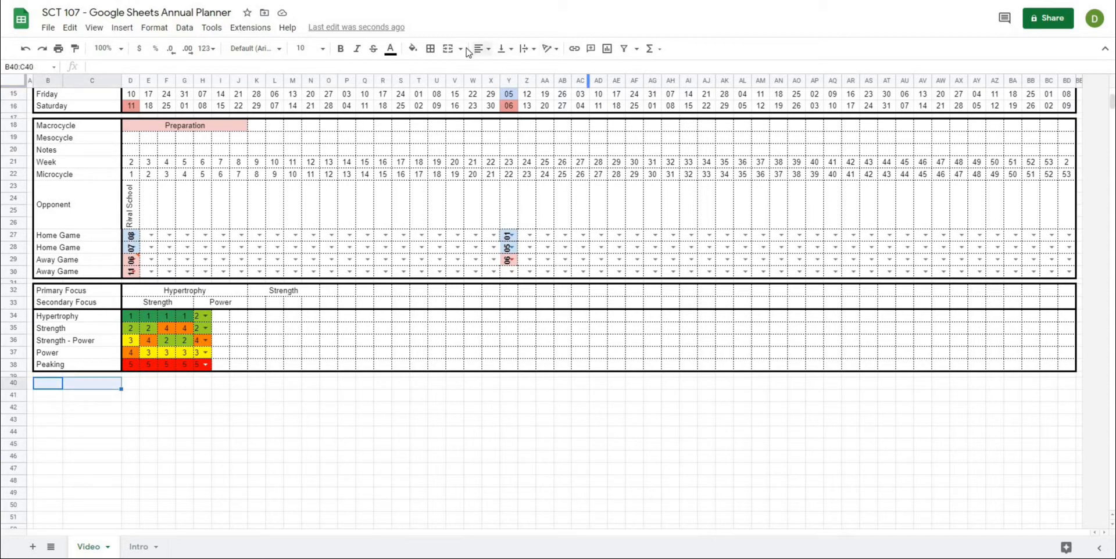
pyautogui.click(447, 49)
pyautogui.moveTo(133, 421); pyautogui.dragTo(114, 415)
pyautogui.moveTo(43, 397); pyautogui.dragTo(97, 395)
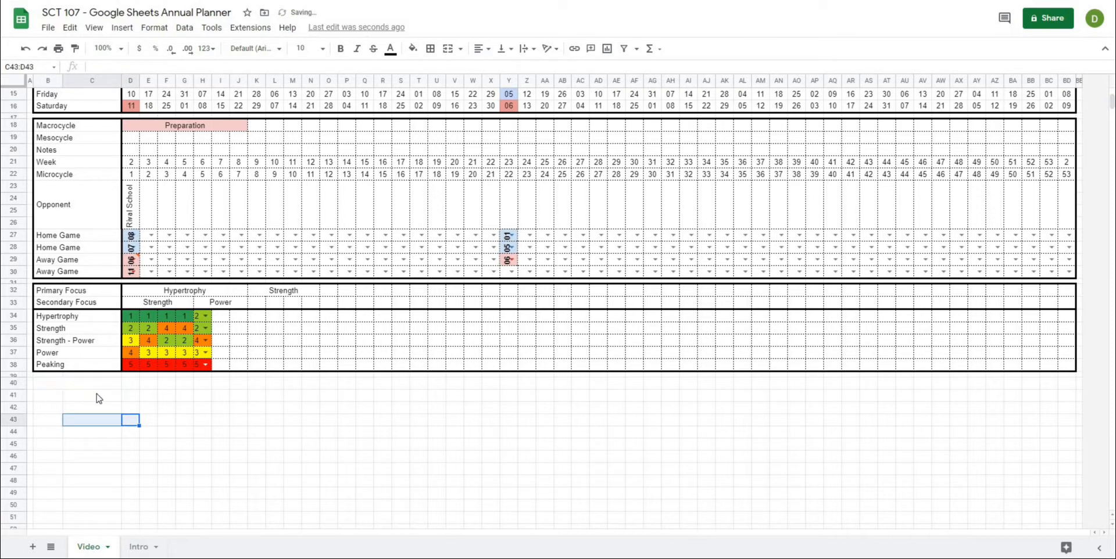
pyautogui.click(450, 51)
pyautogui.click(364, 384)
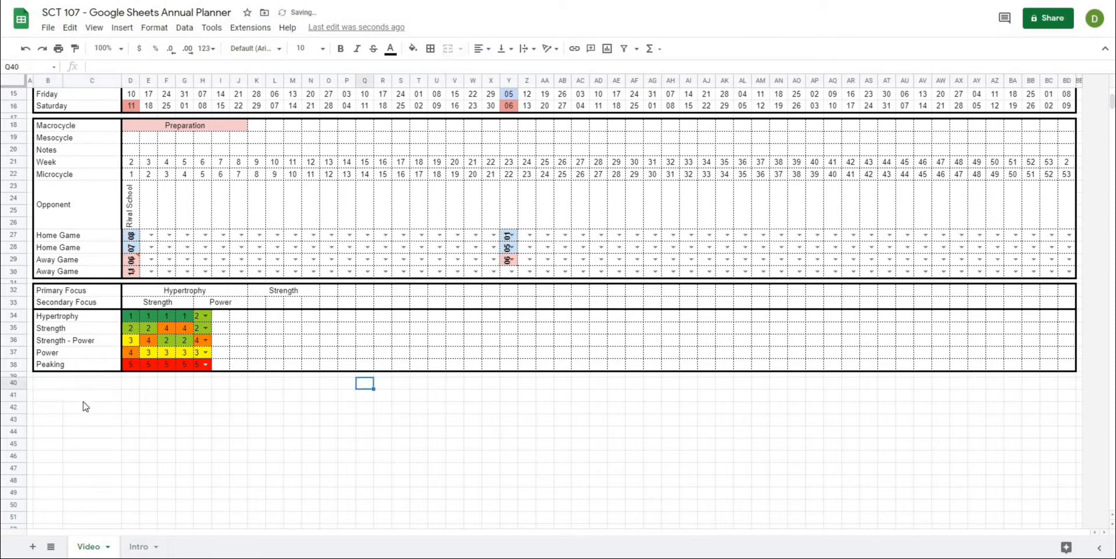
pyautogui.click(66, 395)
# Label the merged cells in rows 40 and 41 "Primary Focus" and "Secondary"
pyautogui.click(67, 384)
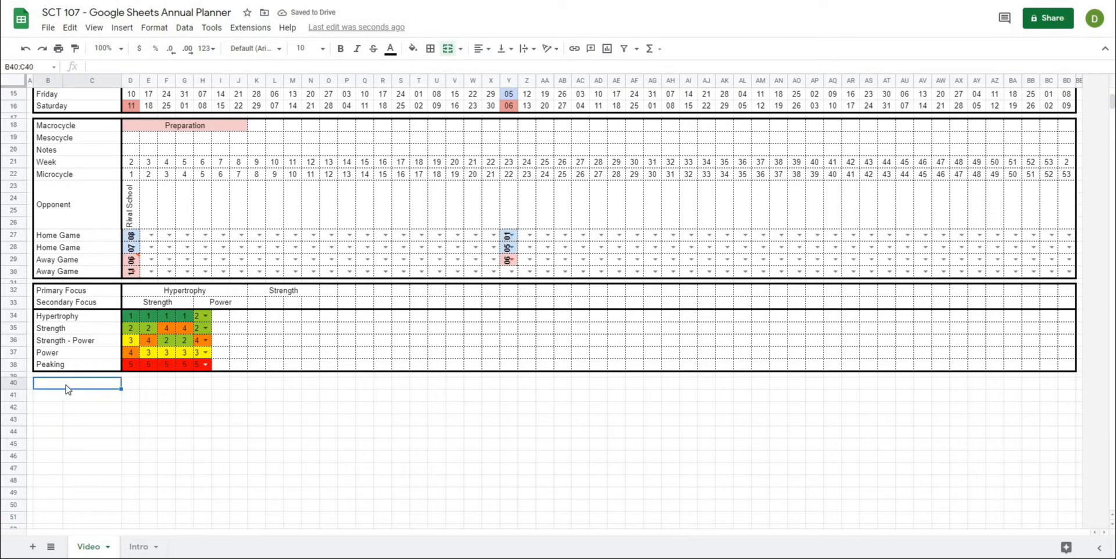
pyautogui.write('Primary Focus')
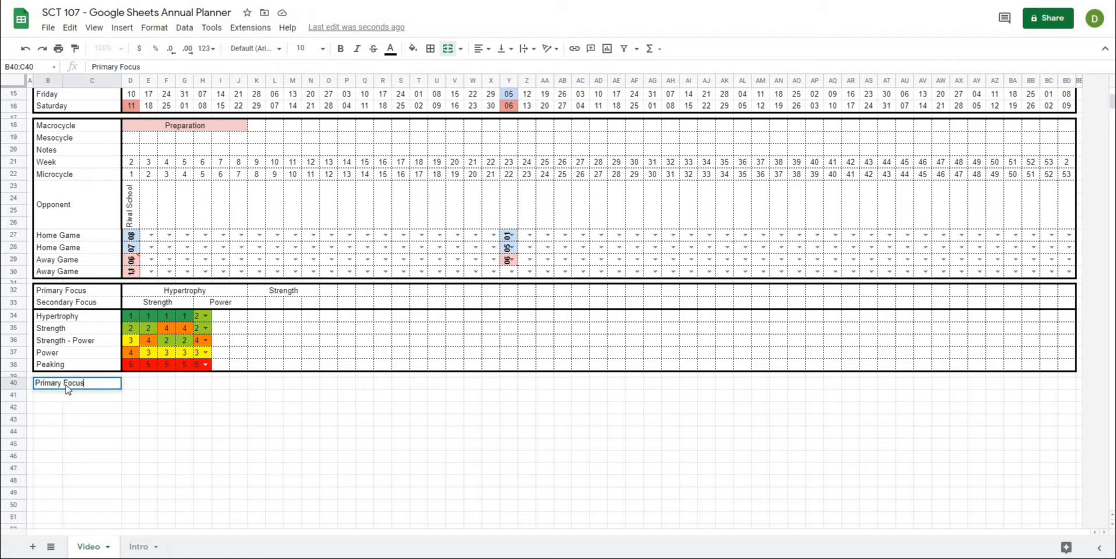
pyautogui.press('Return')
pyautogui.write('Sec')
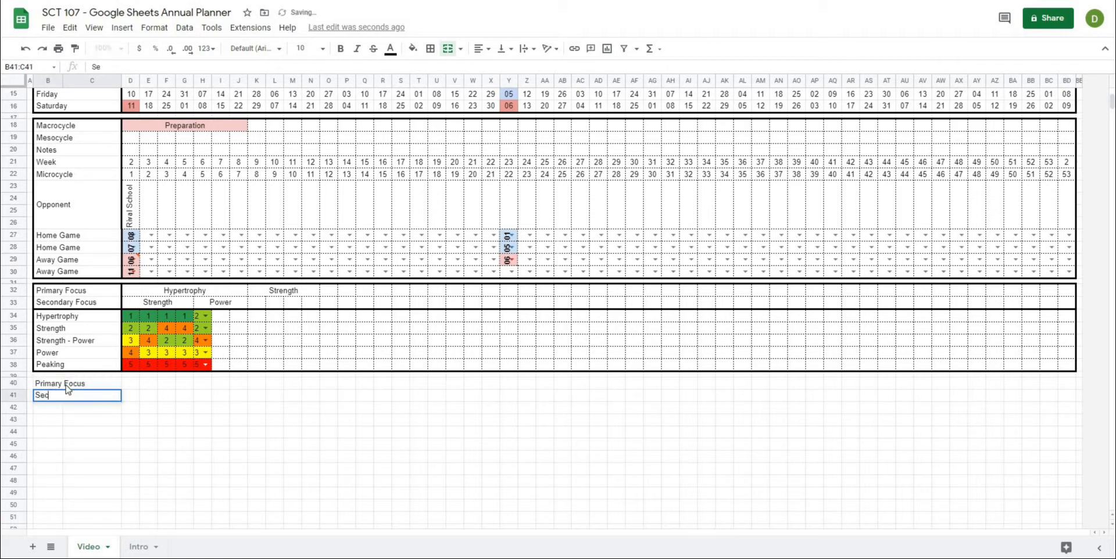
pyautogui.write('ondary')
pyautogui.press('Return')
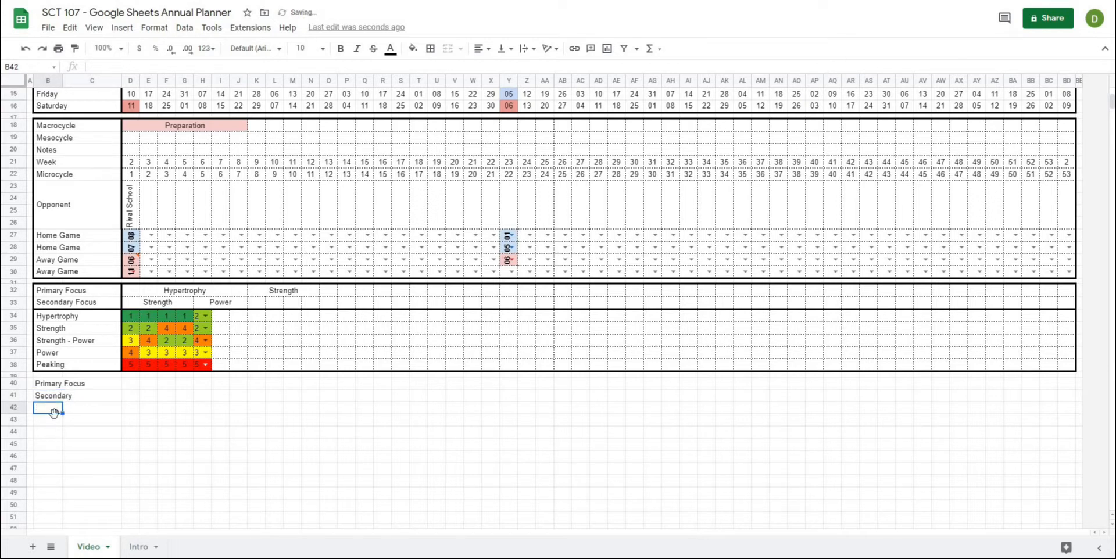
# Merge cells B42:C45 into one block and enter "Movement Skills Notes" in it
pyautogui.keyDown('shift'); pyautogui.click(87, 412); pyautogui.keyUp('shift')
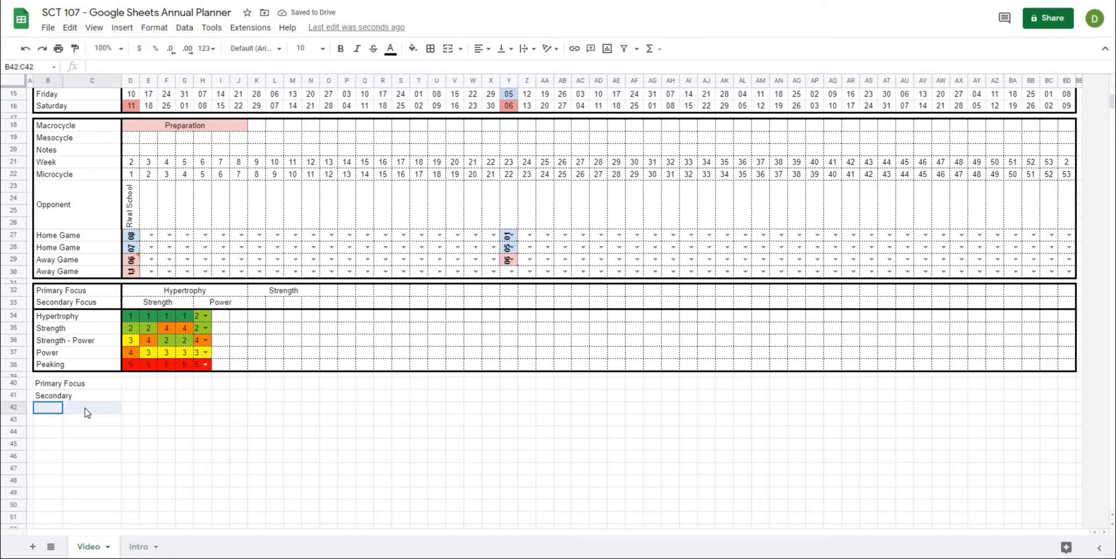
pyautogui.moveTo(87, 412); pyautogui.dragTo(86, 445)
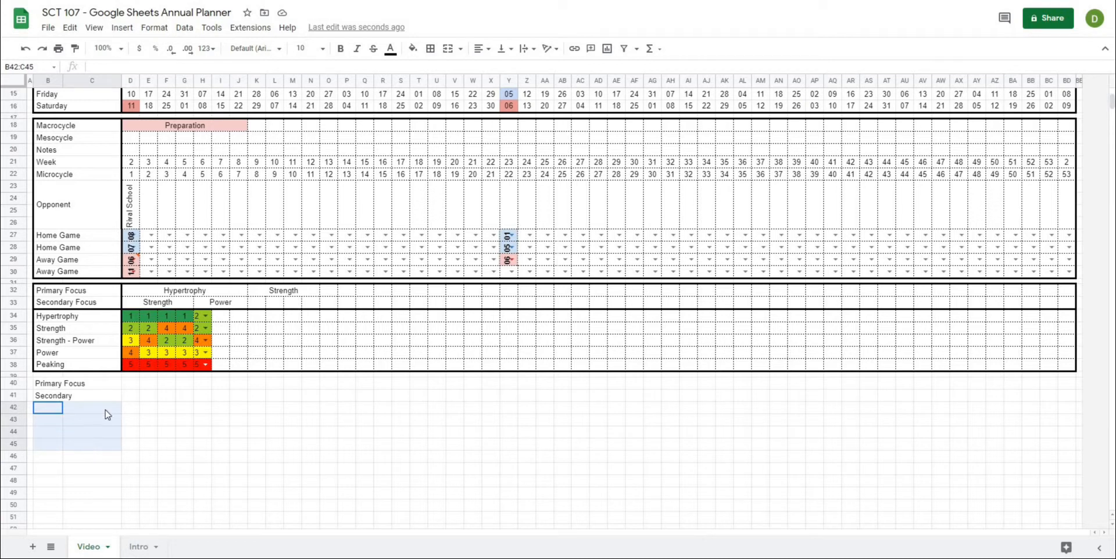
pyautogui.click(448, 50)
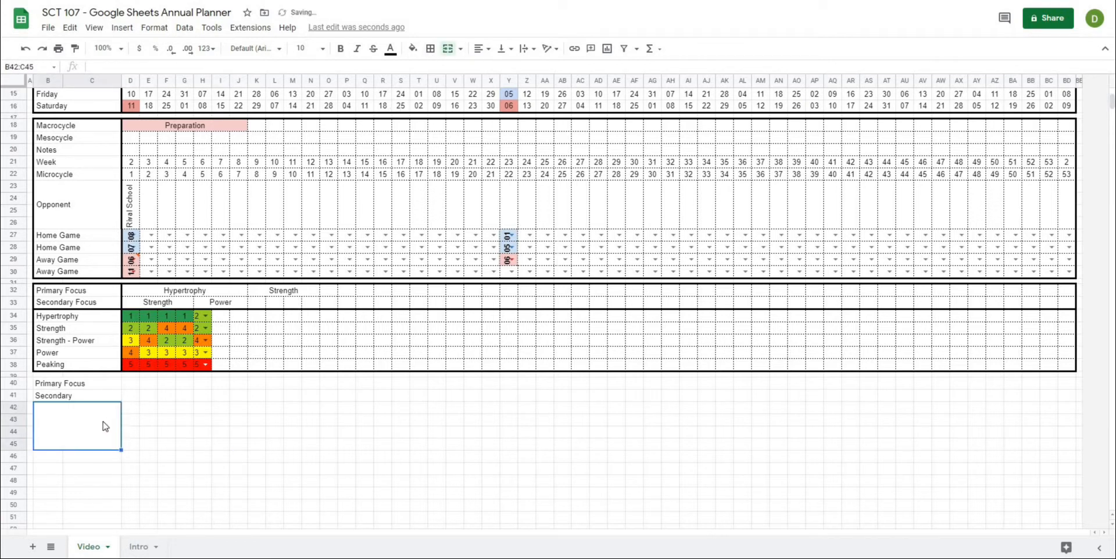
pyautogui.write('Movement Sk')
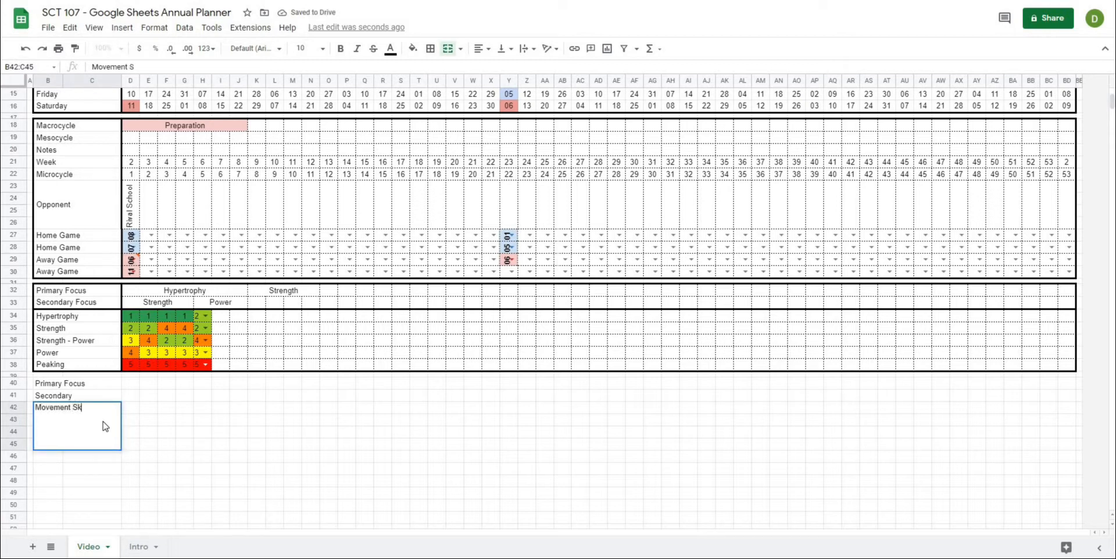
pyautogui.write('ills Notes')
pyautogui.press('Return')
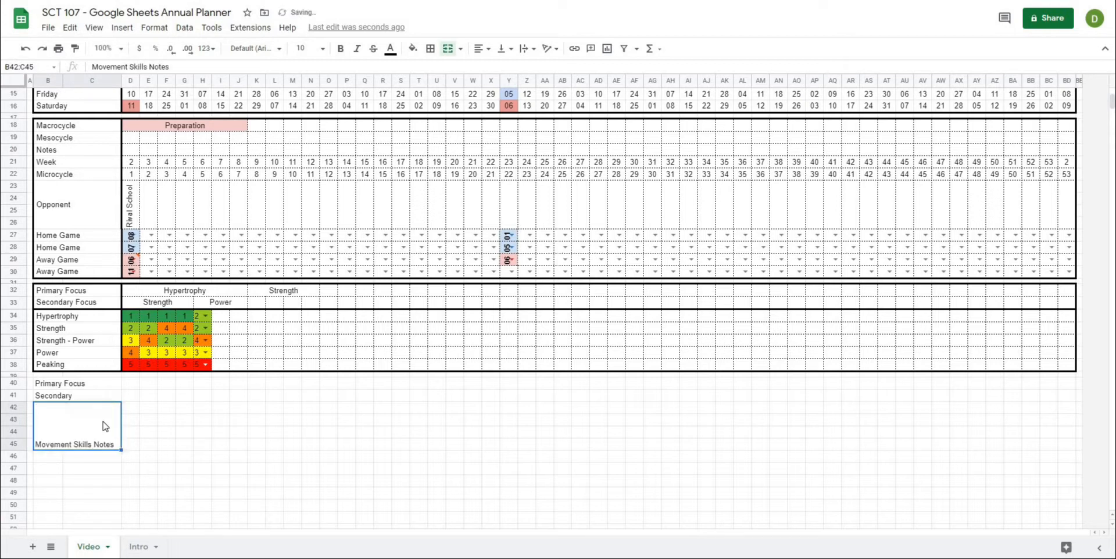
# Set the Movement Skills Notes cell to font size 12 and center its text horizontally and vertically
pyautogui.click(528, 49)
pyautogui.click(322, 49)
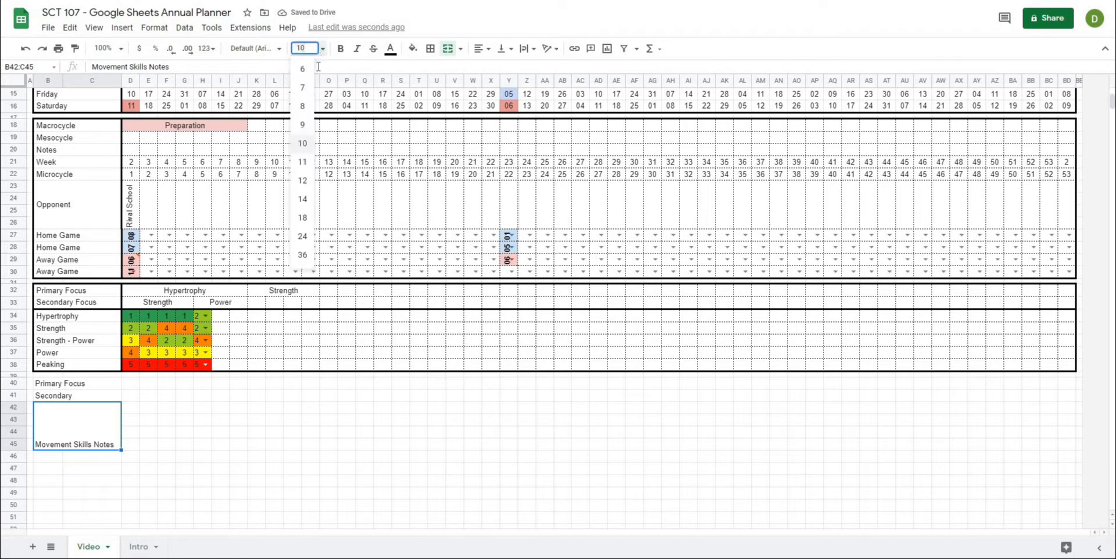
pyautogui.click(302, 181)
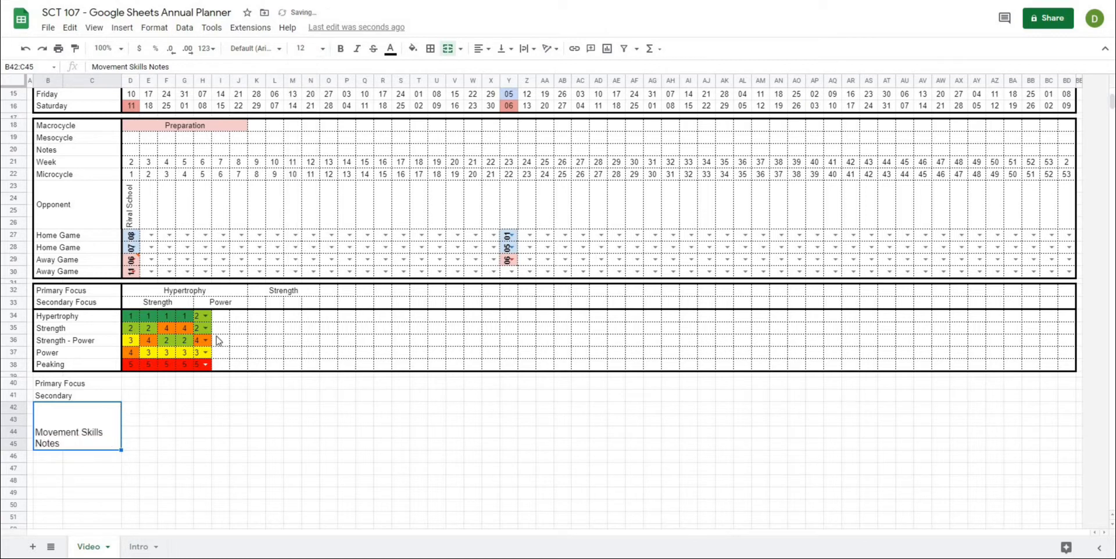
pyautogui.click(487, 49)
pyautogui.click(495, 69)
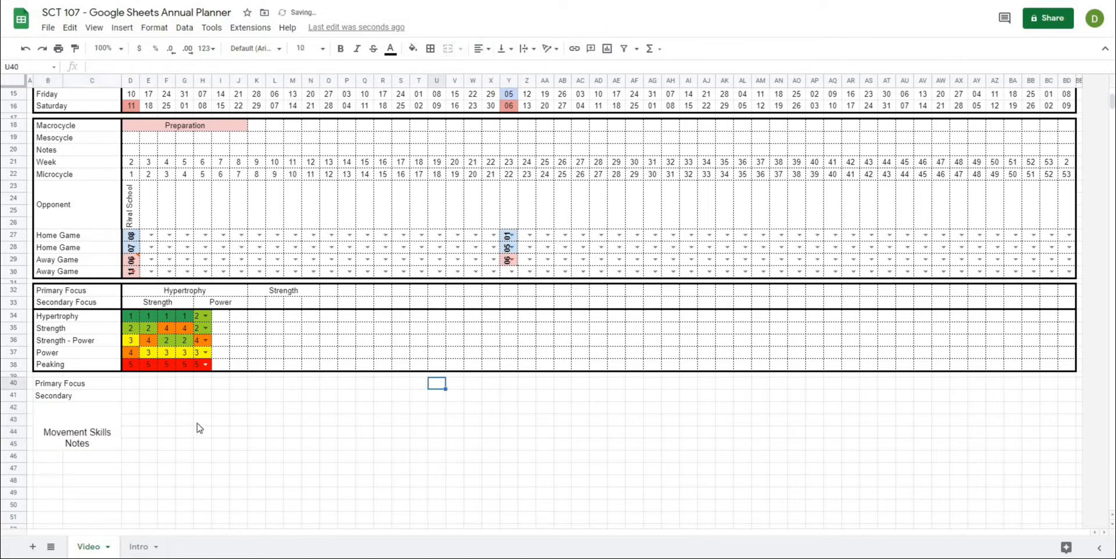
pyautogui.click(512, 48)
pyautogui.click(515, 69)
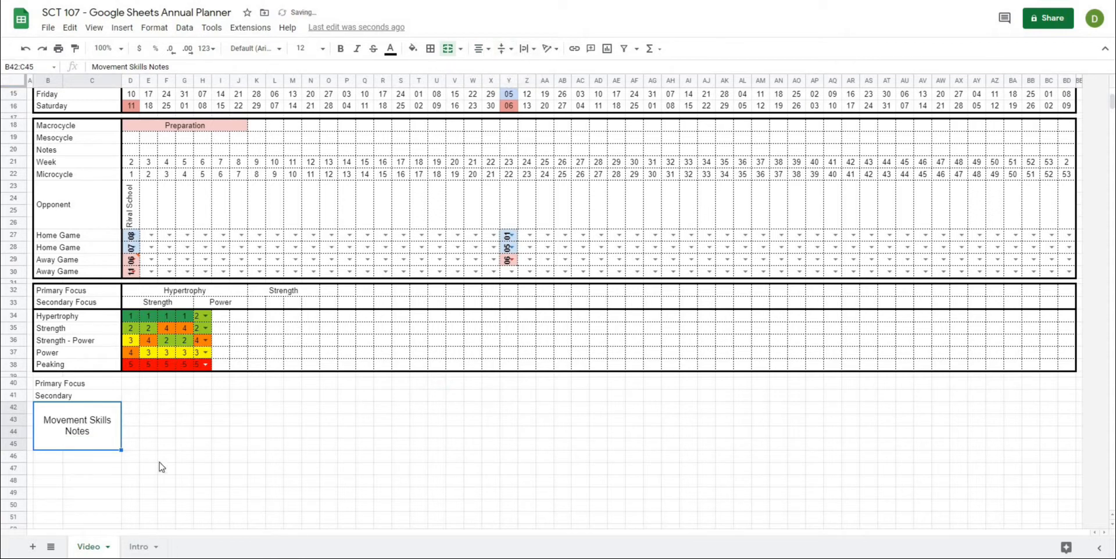
pyautogui.click(166, 457)
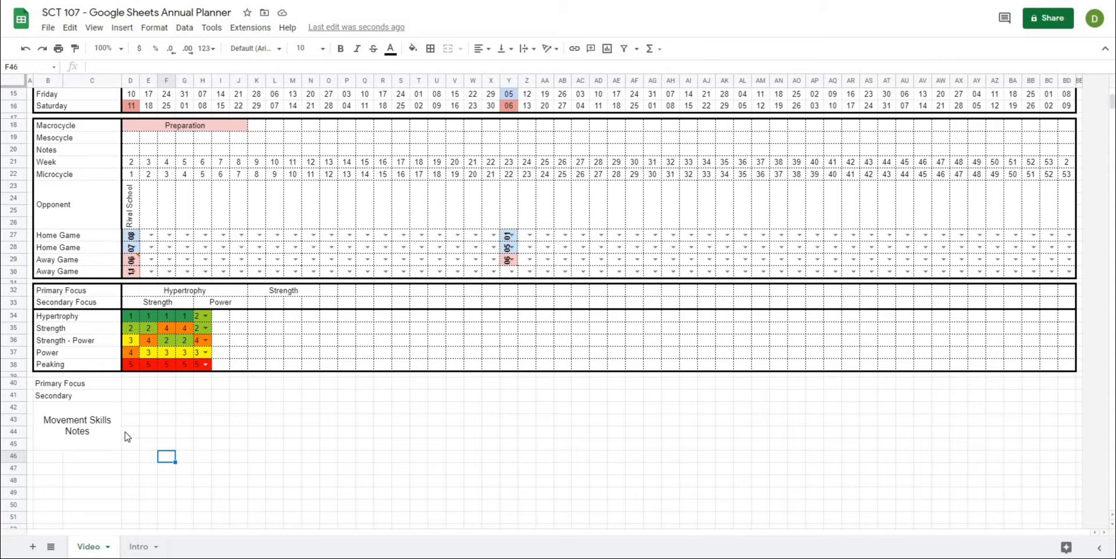
pyautogui.click(225, 423)
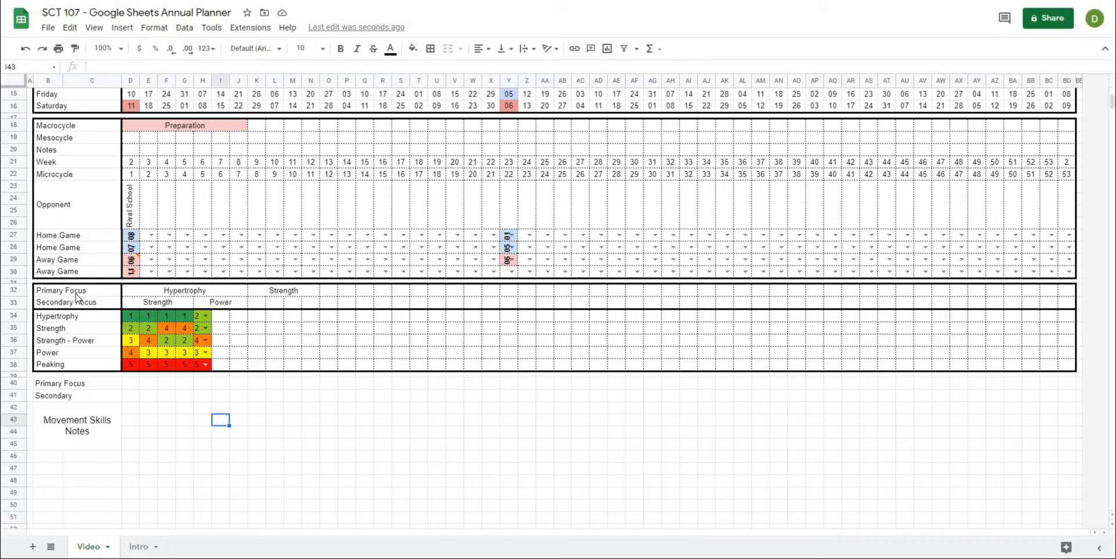
# Apply a thick outer border around the new section, B40:BD45
pyautogui.moveTo(56, 385); pyautogui.dragTo(99, 450)
pyautogui.moveTo(347, 442); pyautogui.dragTo(1067, 431)
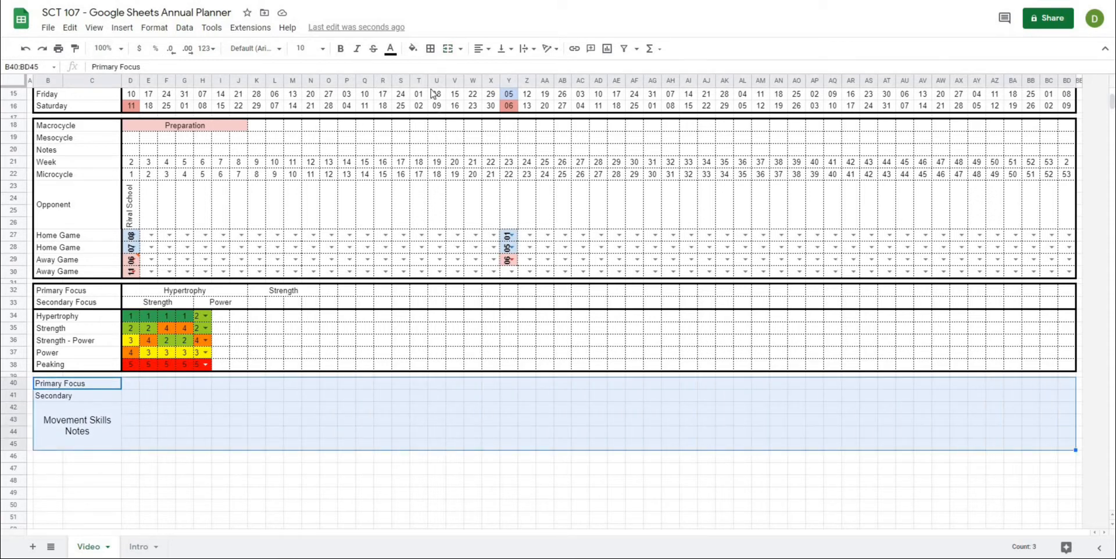
pyautogui.click(430, 49)
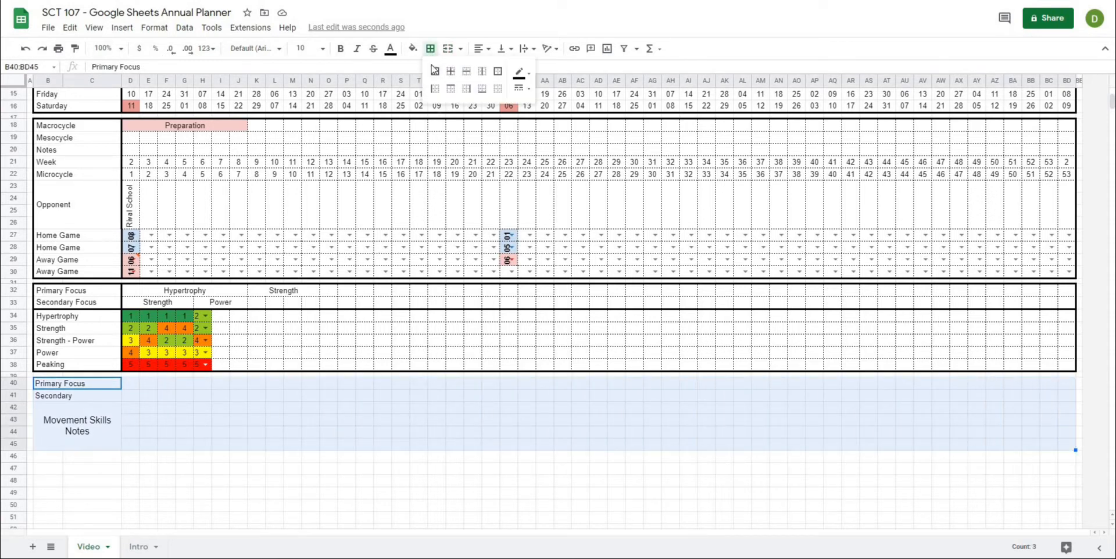
pyautogui.click(497, 76)
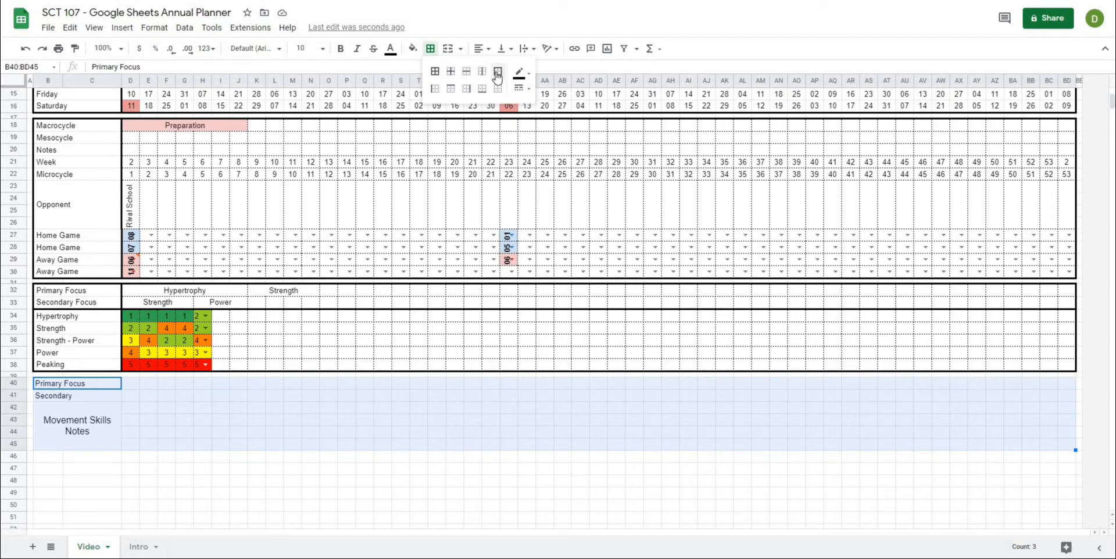
pyautogui.click(523, 89)
pyautogui.click(539, 140)
pyautogui.click(185, 414)
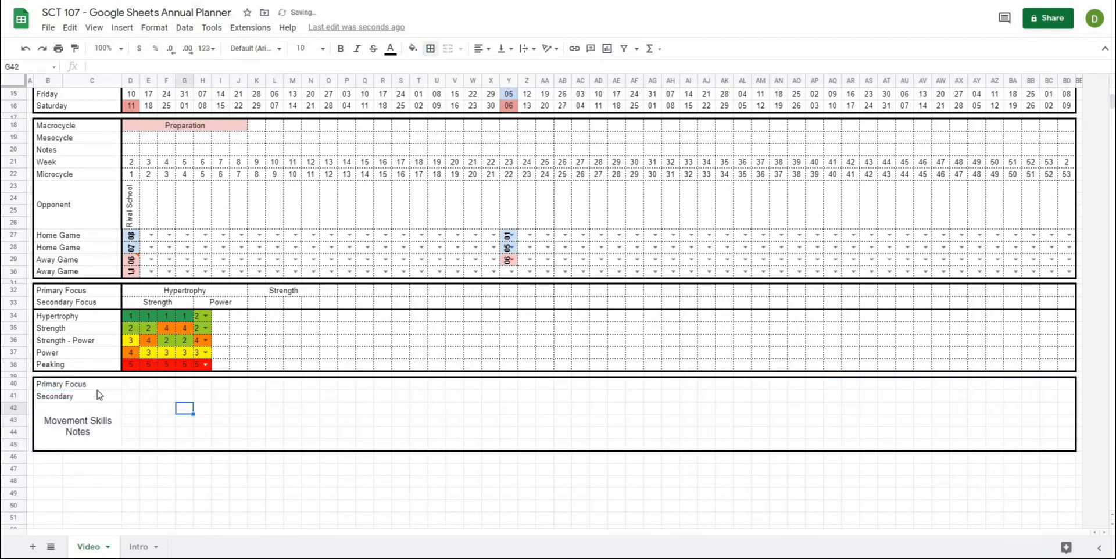
# Apply a thick outer border around the Primary Focus and Secondary rows, B40:BD41
pyautogui.moveTo(84, 385); pyautogui.dragTo(1061, 398)
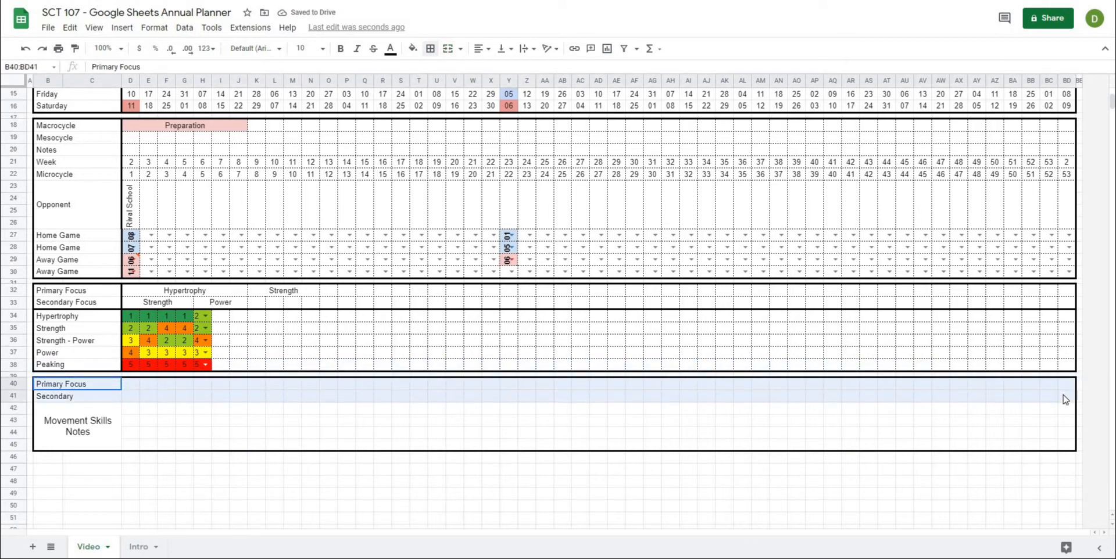
pyautogui.click(430, 48)
pyautogui.click(498, 72)
pyautogui.click(296, 410)
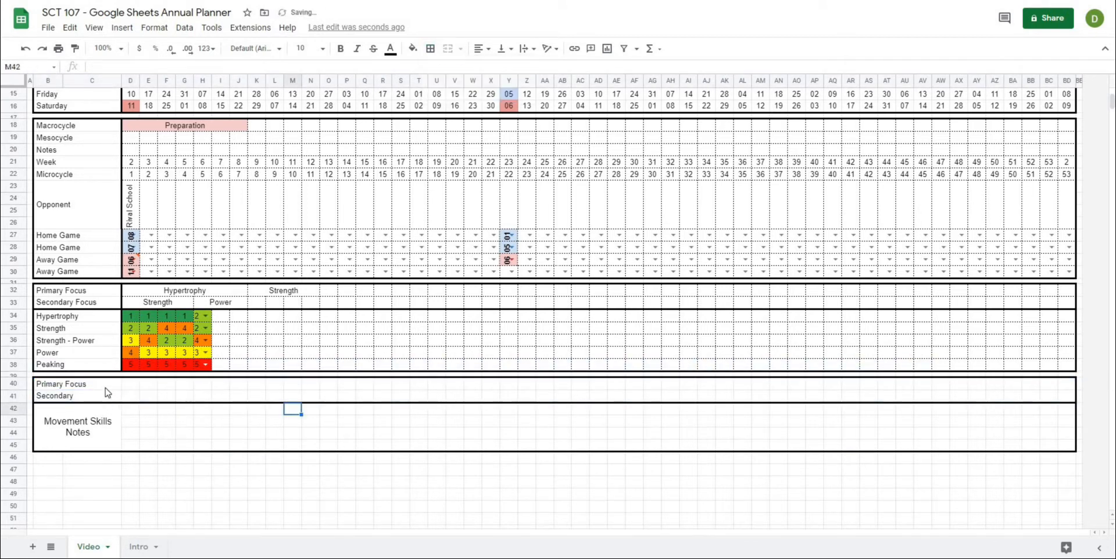
# Apply a thick outer border around the row label block B40:C45
pyautogui.moveTo(108, 387); pyautogui.dragTo(110, 440)
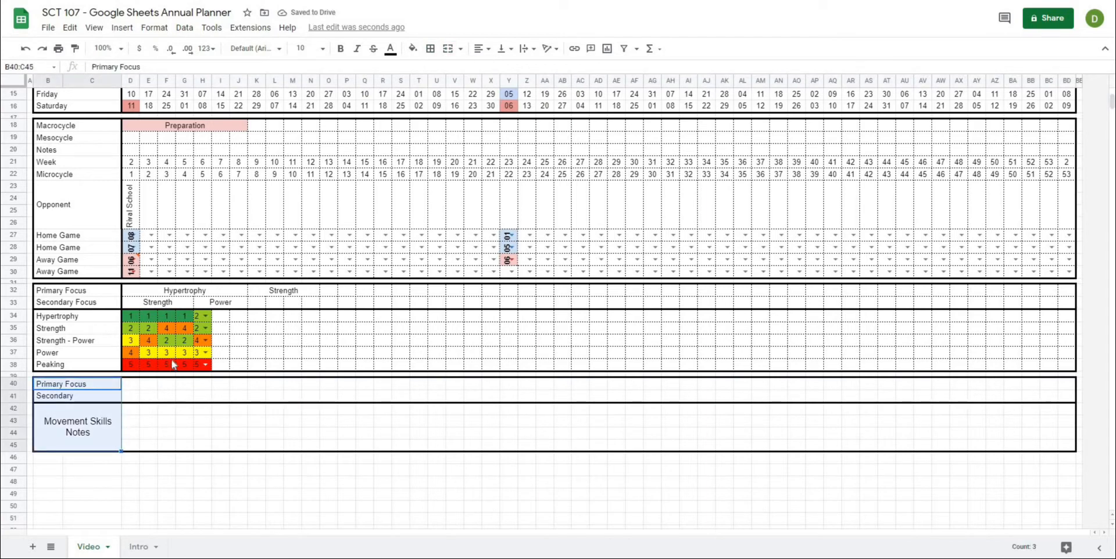
pyautogui.click(430, 49)
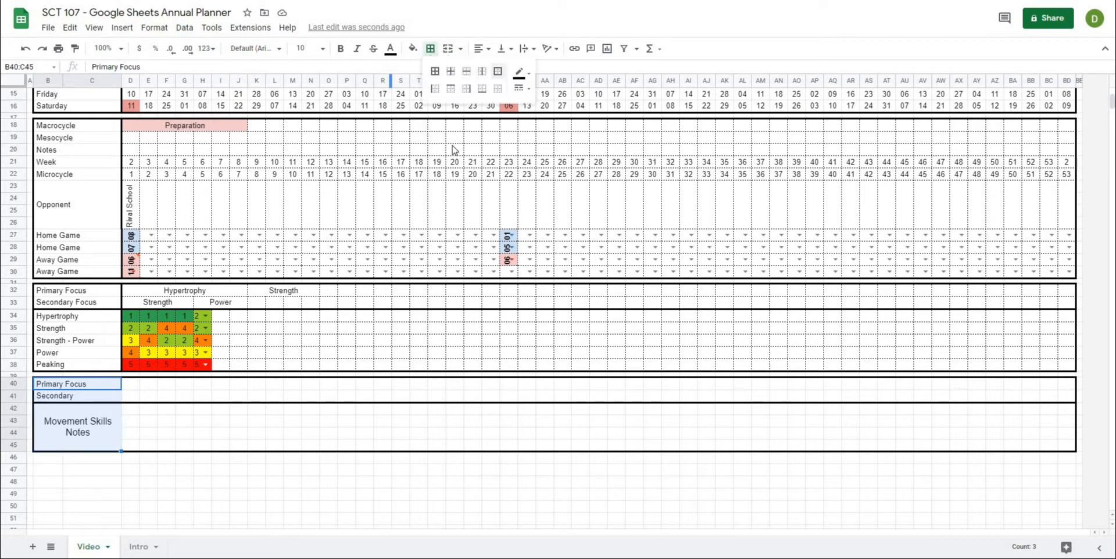
pyautogui.click(497, 72)
pyautogui.click(226, 487)
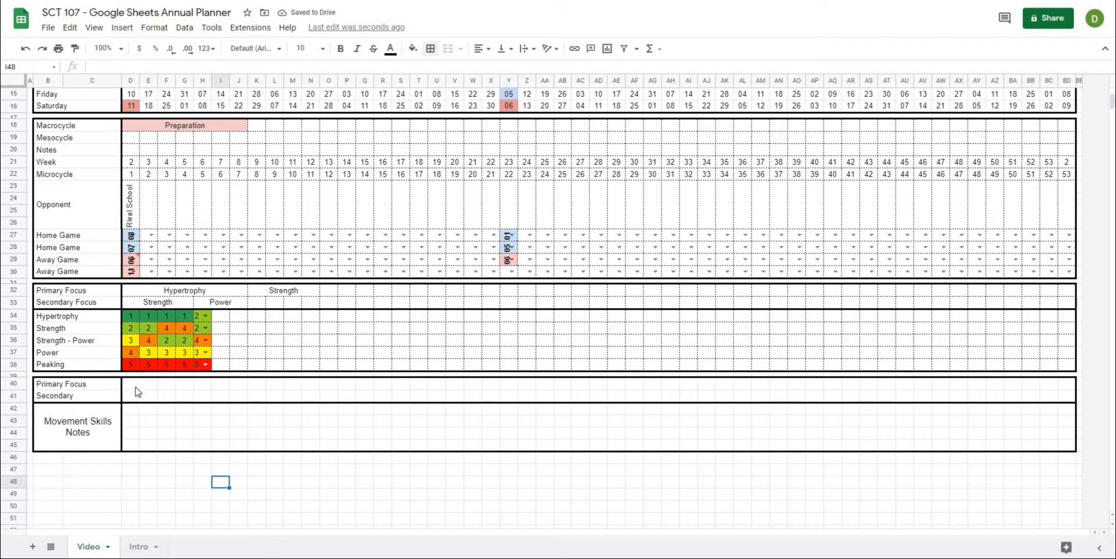
# Apply dashed inner borders to the Primary Focus and Secondary week cells, D40:BD41
pyautogui.moveTo(133, 386); pyautogui.dragTo(136, 398)
pyautogui.moveTo(352, 392); pyautogui.dragTo(1072, 399)
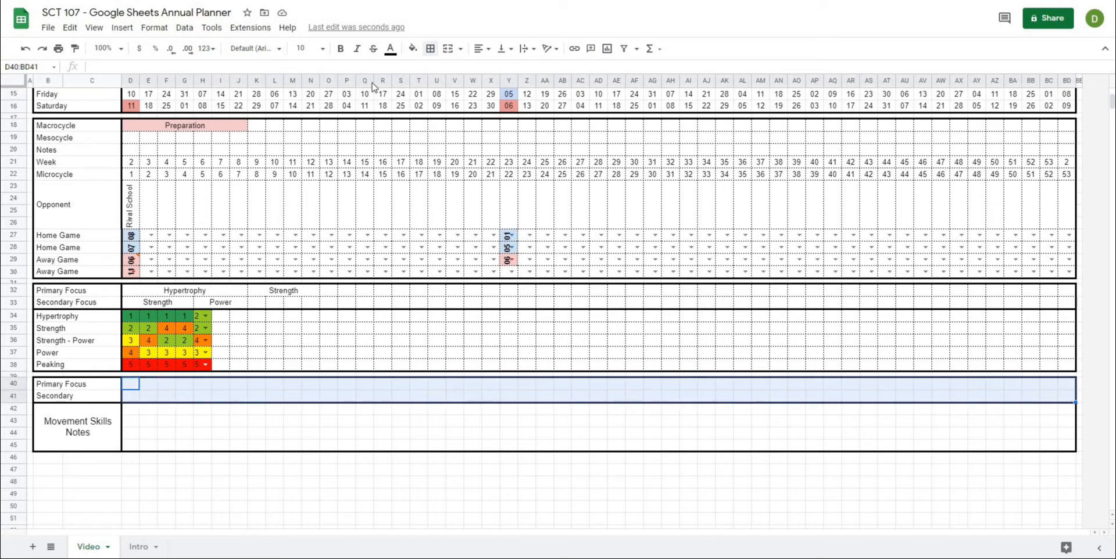
pyautogui.click(432, 52)
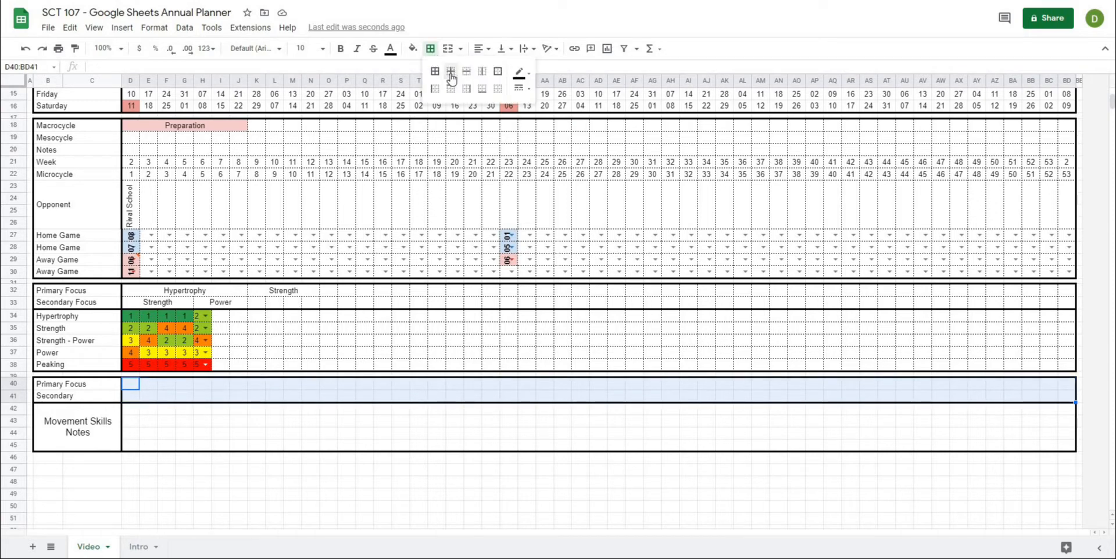
pyautogui.click(451, 72)
pyautogui.click(521, 88)
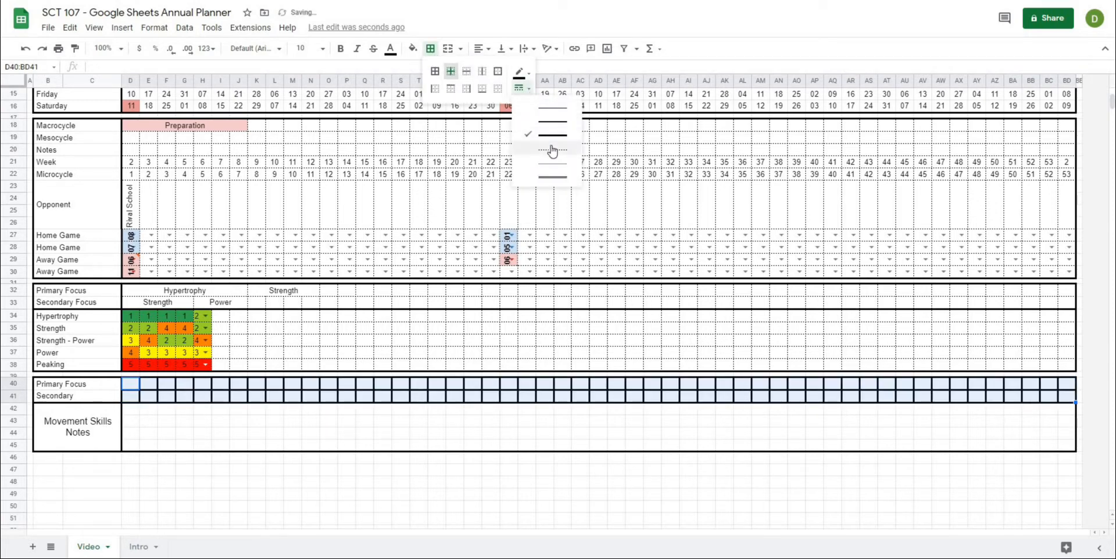
pyautogui.click(552, 151)
pyautogui.click(327, 457)
pyautogui.click(249, 473)
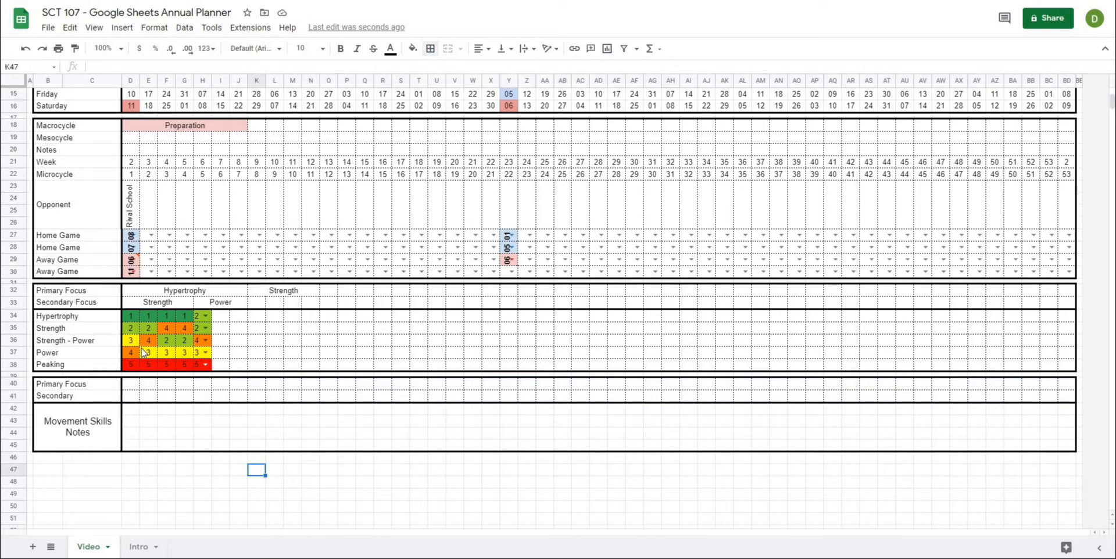
pyautogui.click(150, 510)
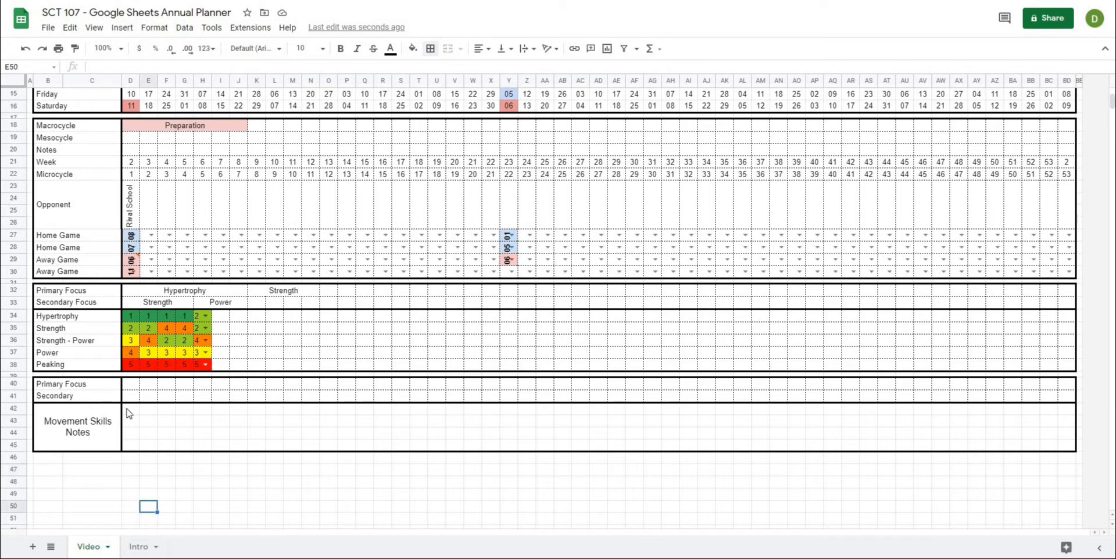
# Merge rows 42 to 45 into one notes cell per week in columns D and E, and extend that format through column BD
pyautogui.moveTo(129, 413); pyautogui.dragTo(128, 449)
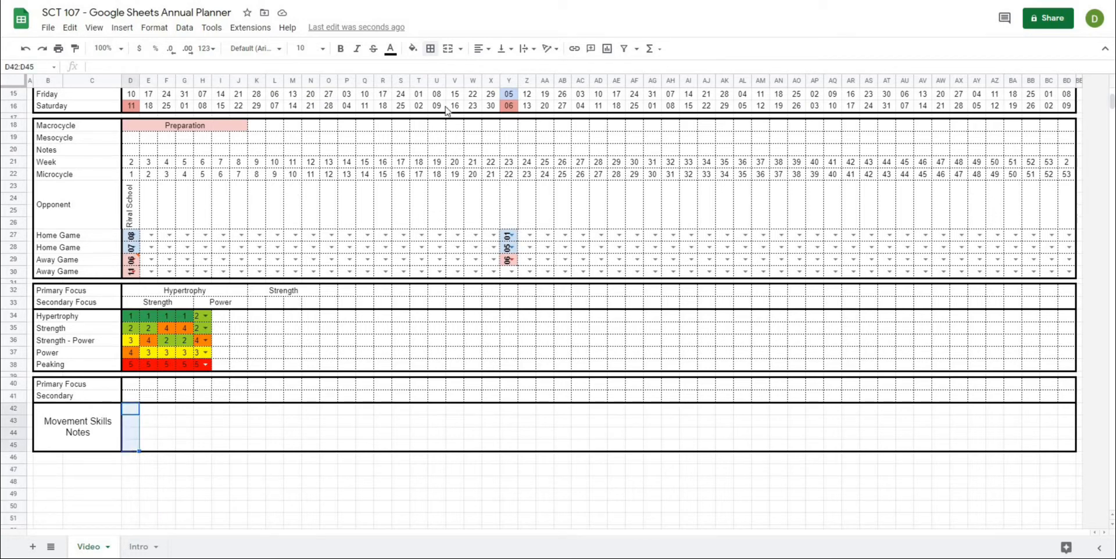
pyautogui.click(447, 50)
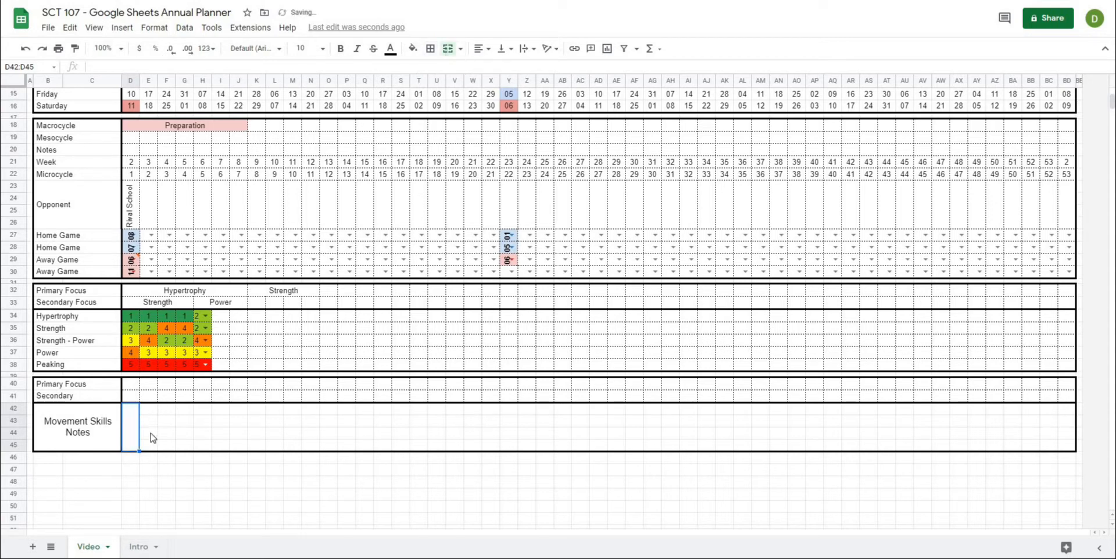
pyautogui.moveTo(149, 409); pyautogui.dragTo(153, 444)
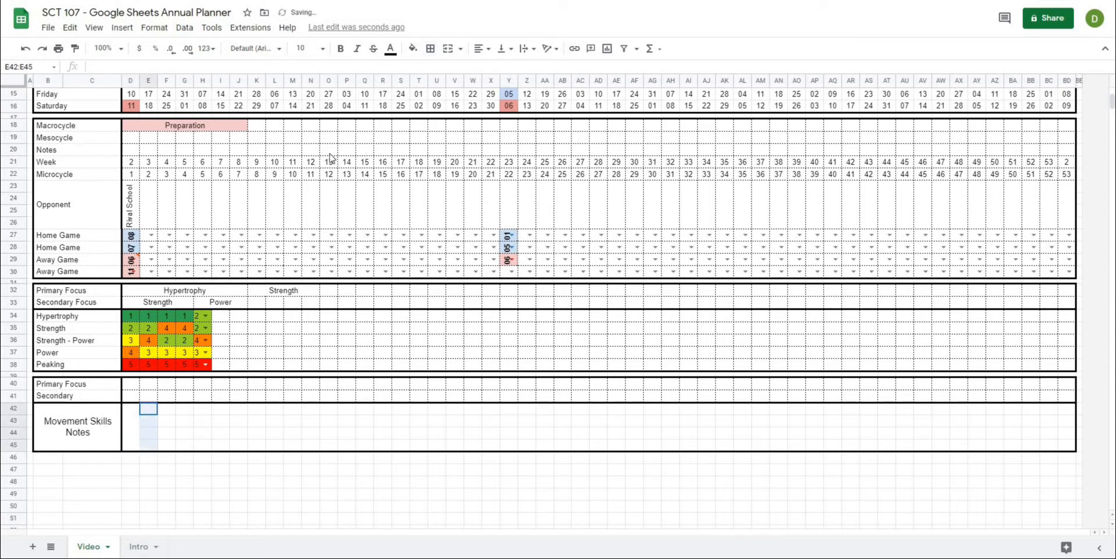
pyautogui.click(448, 50)
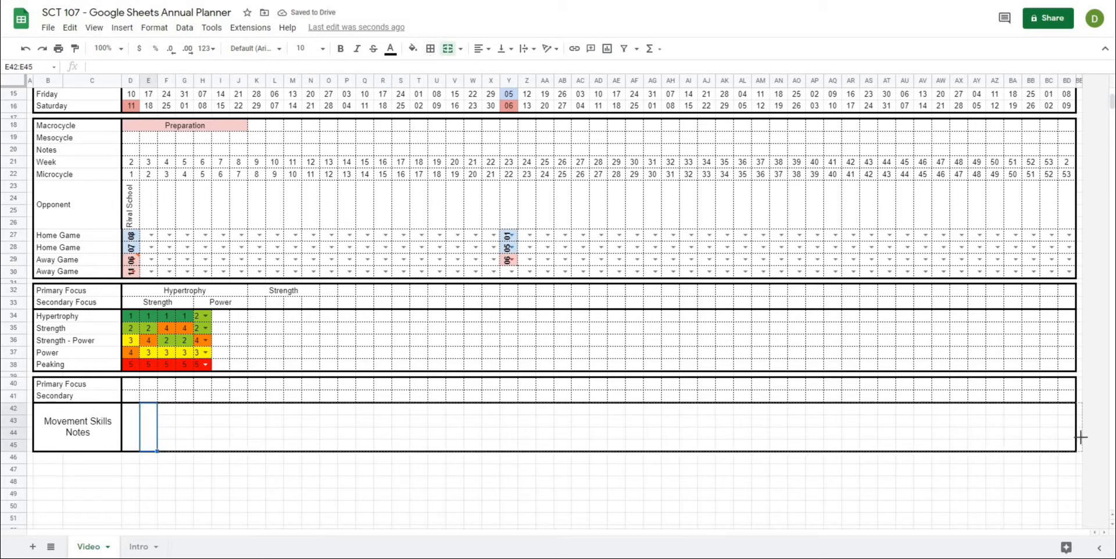
pyautogui.moveTo(1072, 441); pyautogui.dragTo(1072, 442)
pyautogui.click(995, 470)
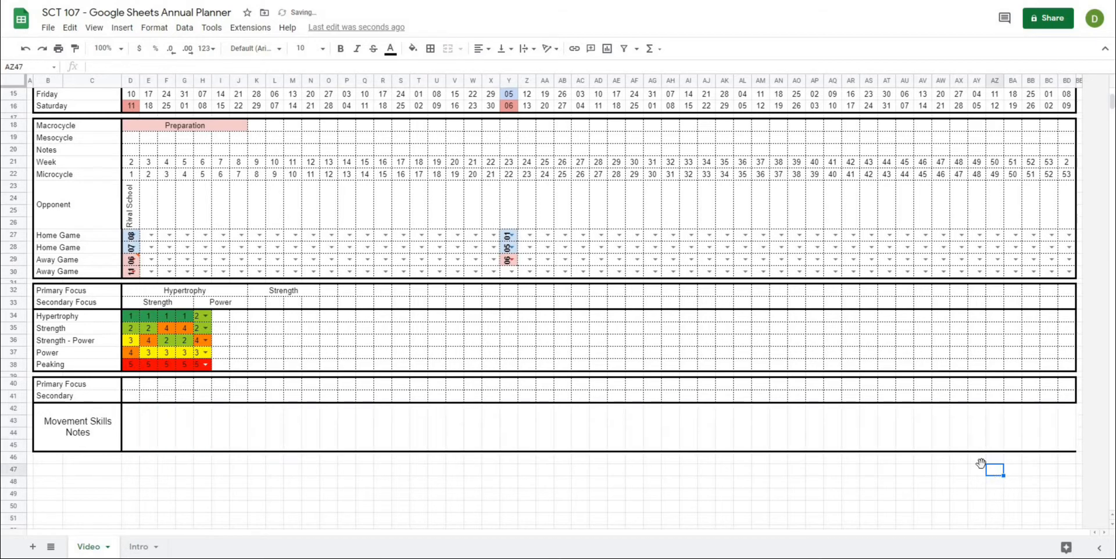
# Apply a thick outer border around the Movement Skills Notes cells, D42:BD45
pyautogui.click(1066, 432)
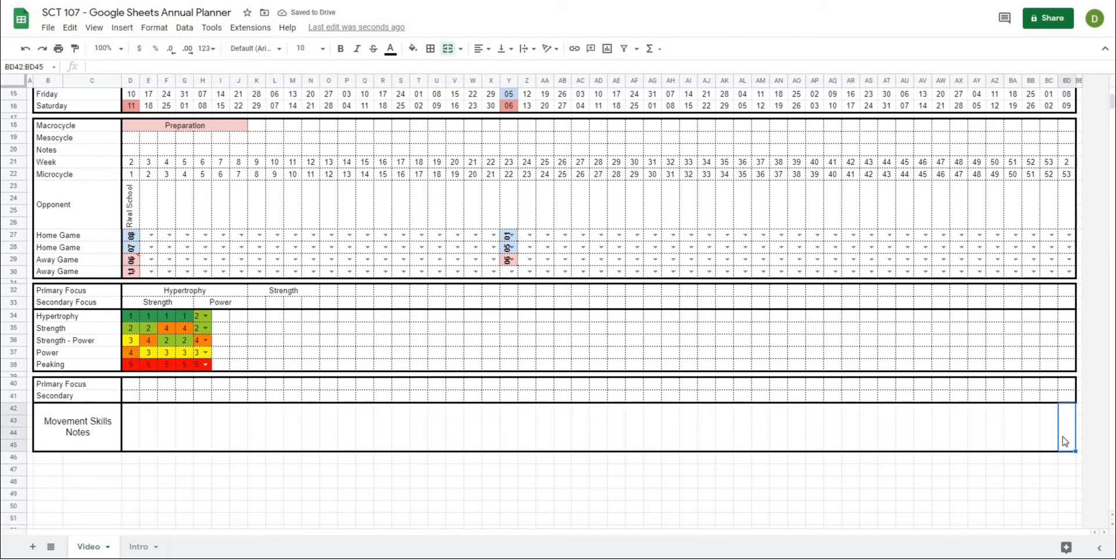
pyautogui.click(960, 494)
pyautogui.moveTo(1066, 433); pyautogui.dragTo(133, 431)
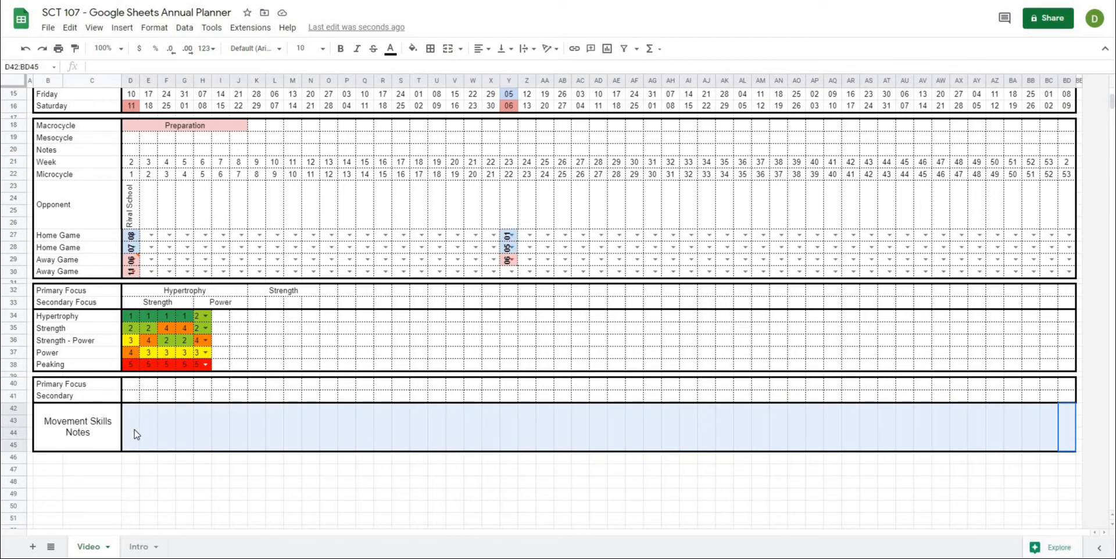
pyautogui.click(430, 48)
pyautogui.click(527, 90)
pyautogui.click(546, 138)
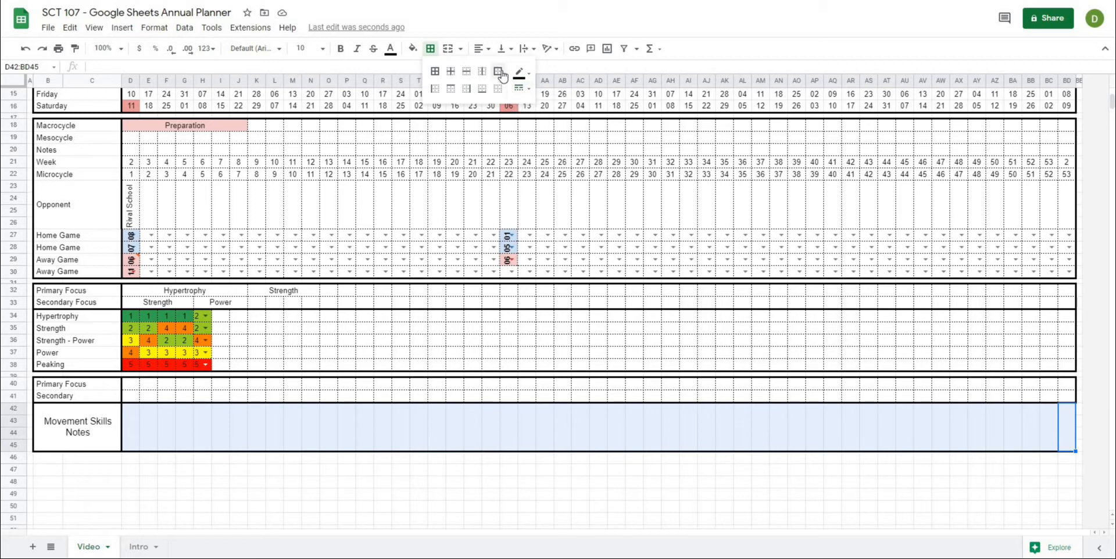
pyautogui.click(498, 71)
pyautogui.click(406, 459)
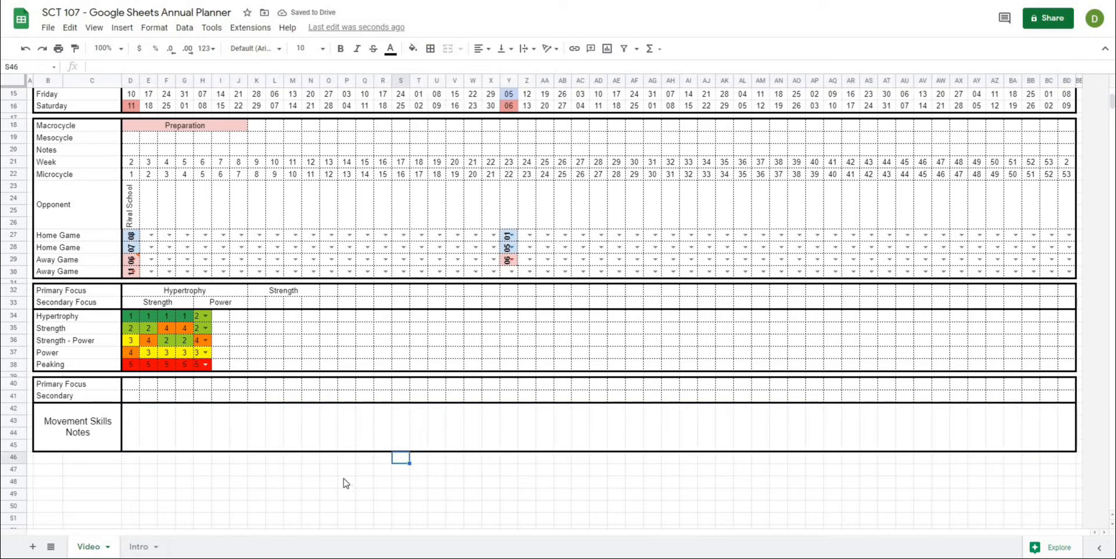
pyautogui.click(202, 460)
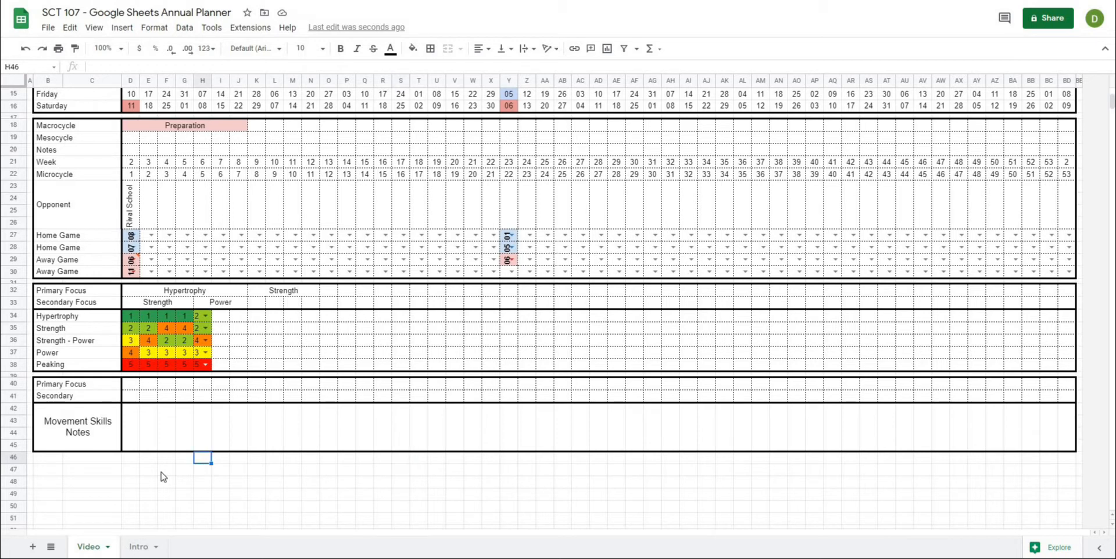
pyautogui.click(102, 487)
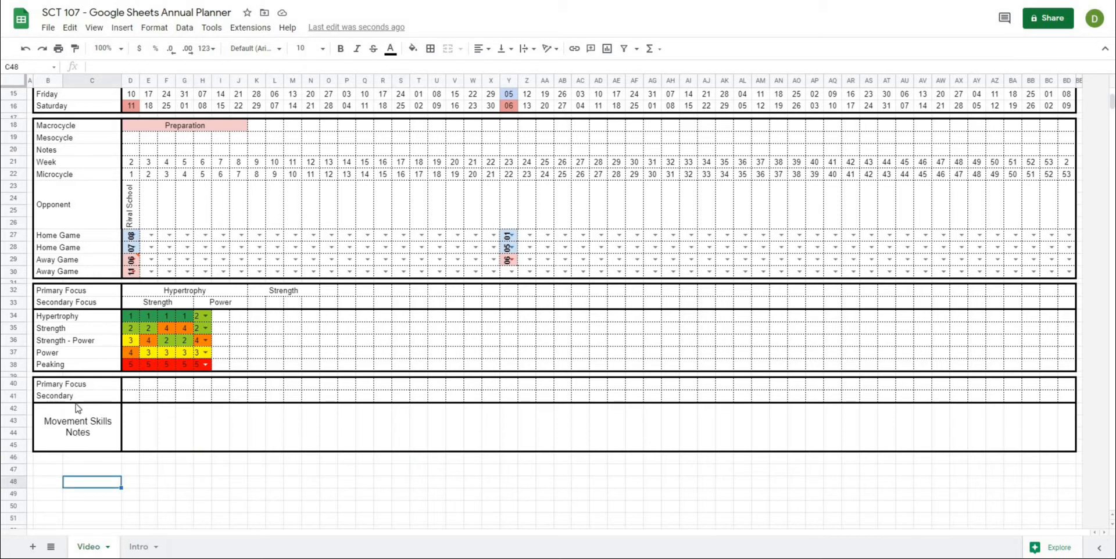
# Merge cells D40:J40 in the Primary Focus row and enter "Aerobic Conditioning" in the merged cell
pyautogui.moveTo(130, 385); pyautogui.dragTo(242, 387)
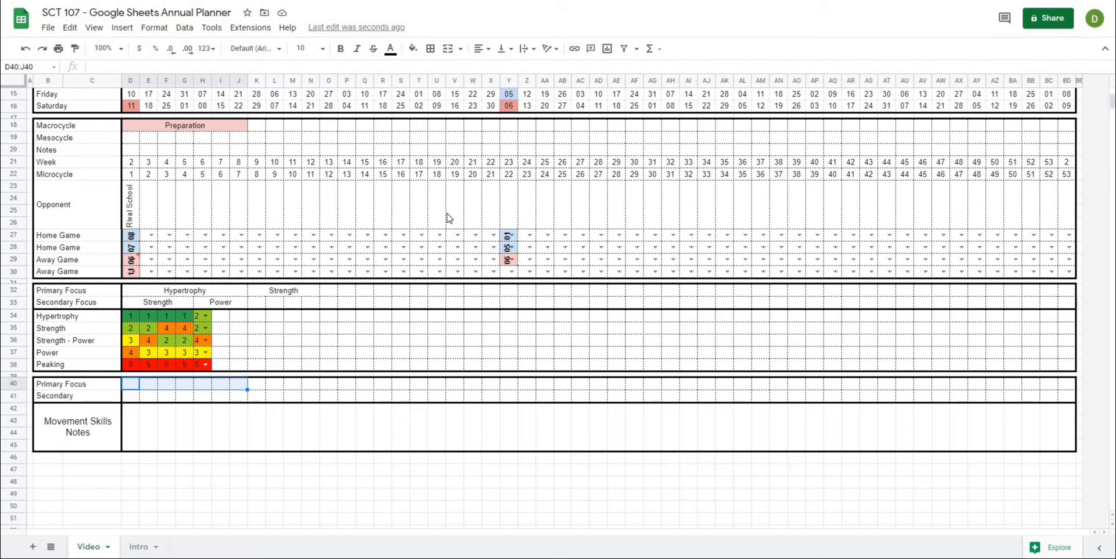
pyautogui.click(450, 50)
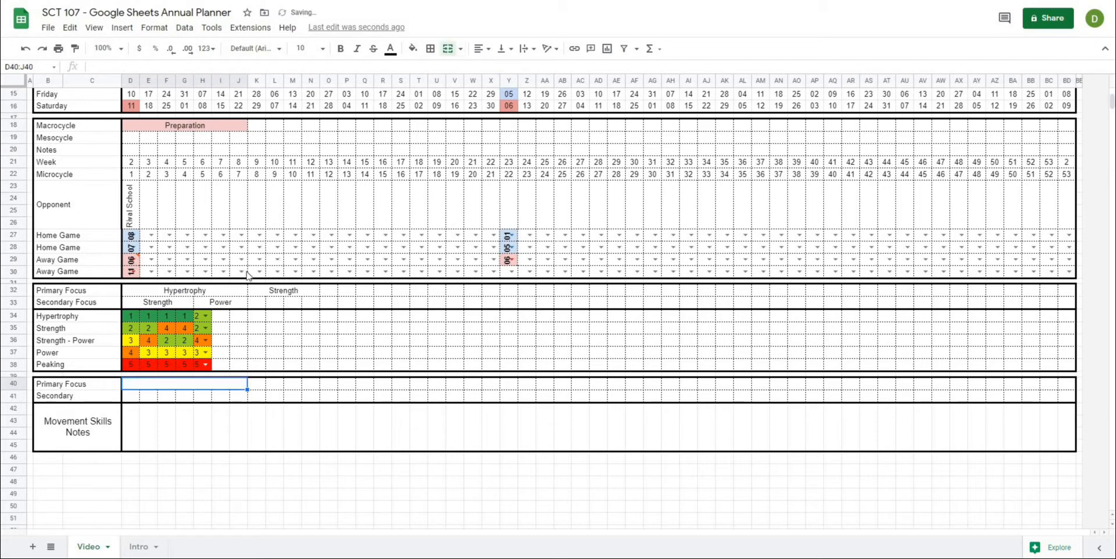
pyautogui.click(166, 395)
pyautogui.click(170, 385)
pyautogui.write('A')
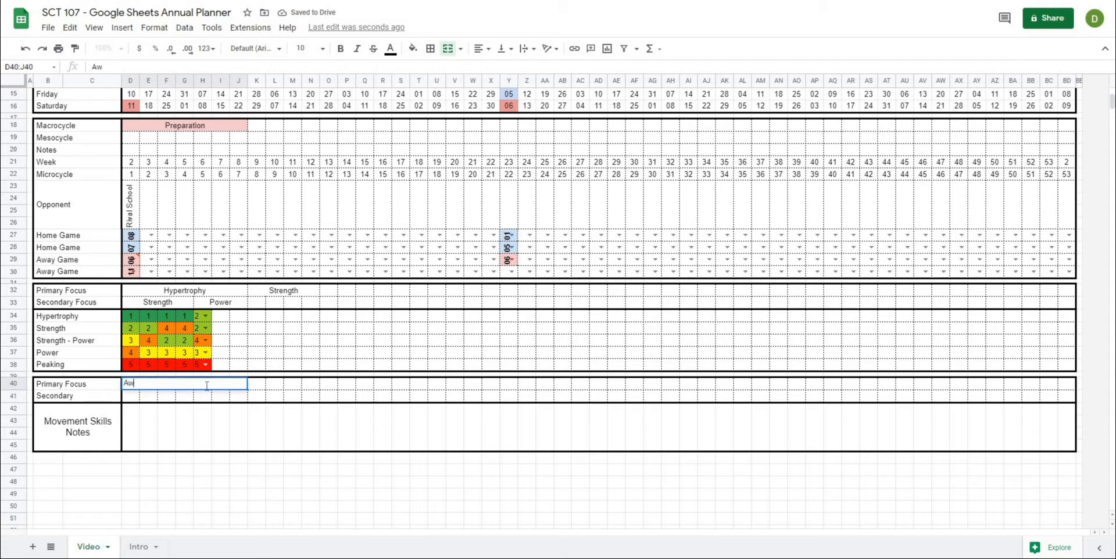
pyautogui.write('w')
pyautogui.press('BackSpace')
pyautogui.write('erobic Cons')
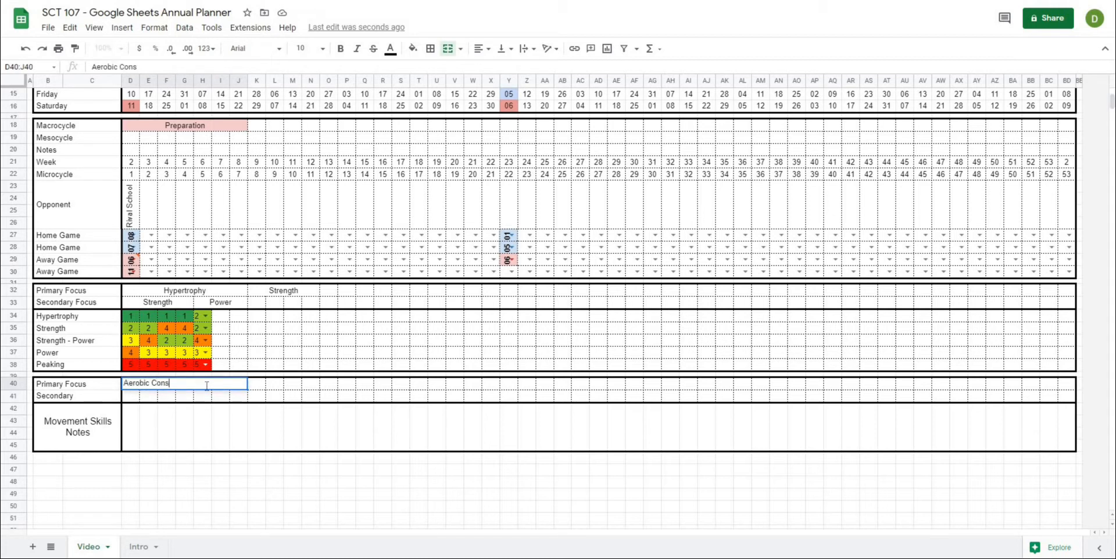
pyautogui.press('BackSpace')
pyautogui.write('ditioning')
pyautogui.press('Return')
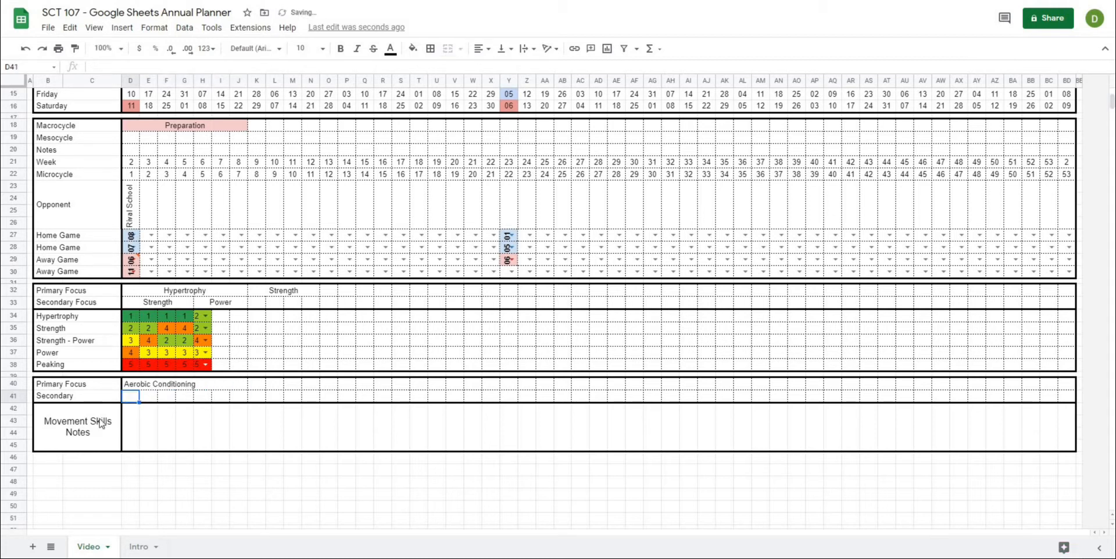
# Merge cells D41:G41 in the Secondary row and enter "Linear Speed" in the merged cell
pyautogui.moveTo(134, 402); pyautogui.dragTo(186, 401)
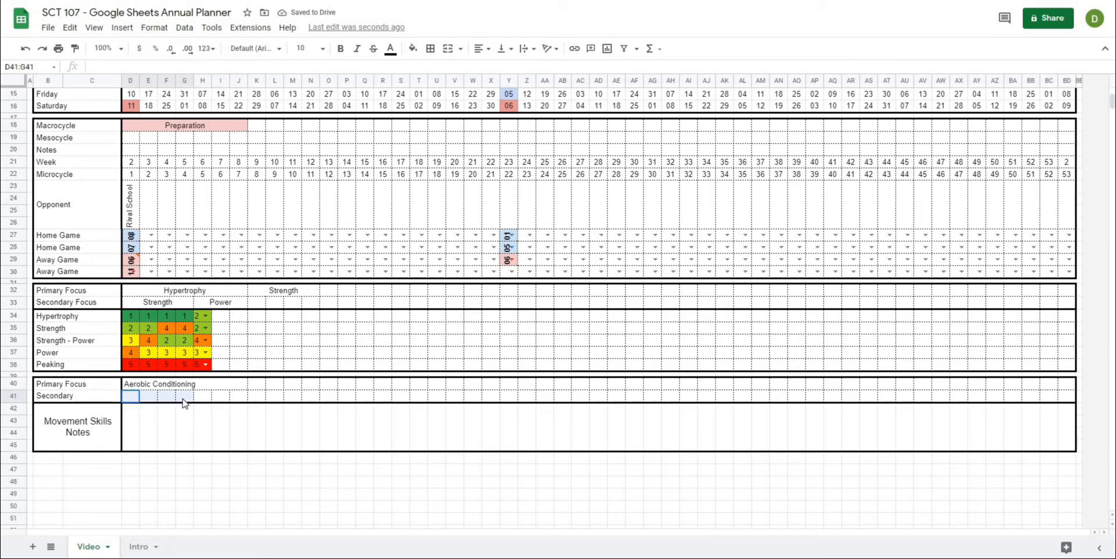
pyautogui.click(448, 49)
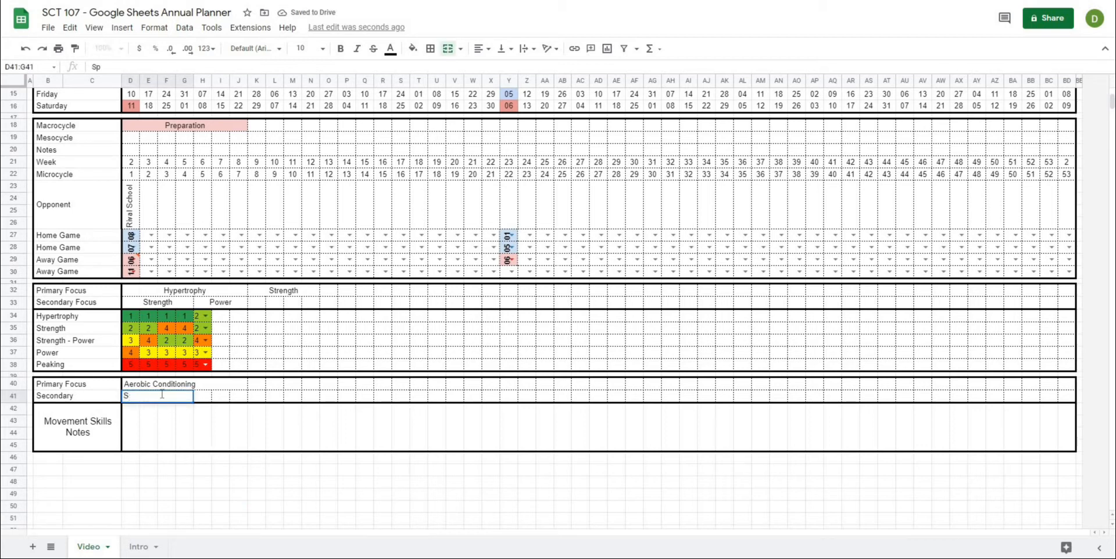
pyautogui.write('Linear Speed')
# Merge cells H41:J41 in the Secondary row and enter "Linear Accel" in the merged cell
pyautogui.moveTo(204, 398); pyautogui.dragTo(237, 399)
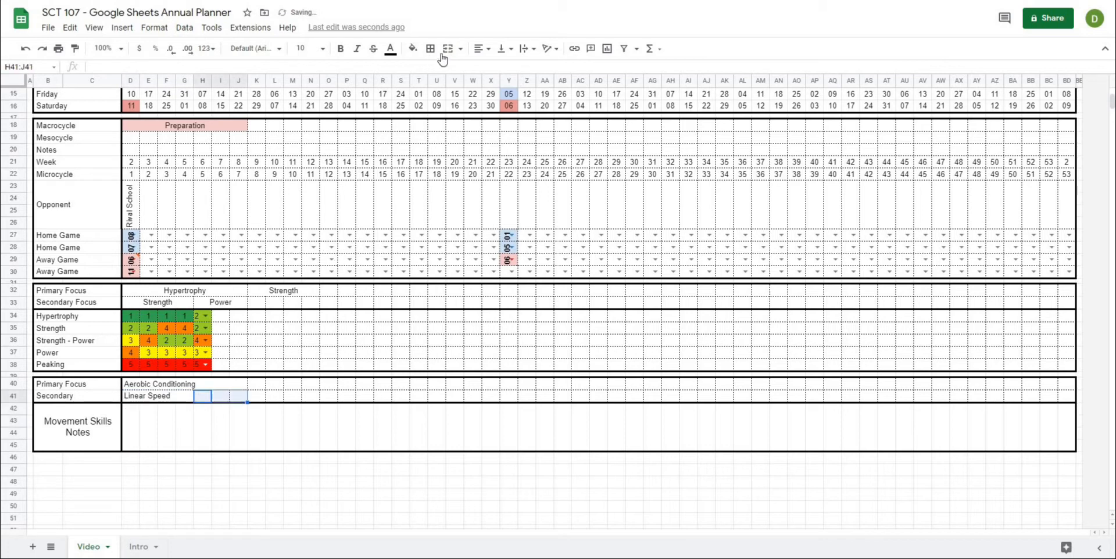
pyautogui.click(447, 49)
pyautogui.write('Line')
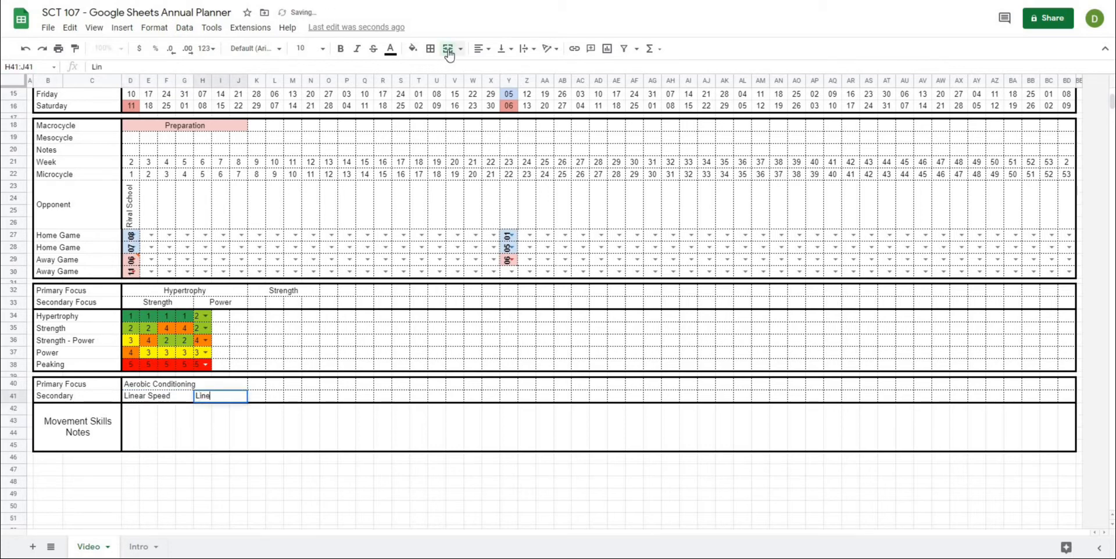
pyautogui.write('ar Accel')
pyautogui.moveTo(203, 408); pyautogui.dragTo(207, 449)
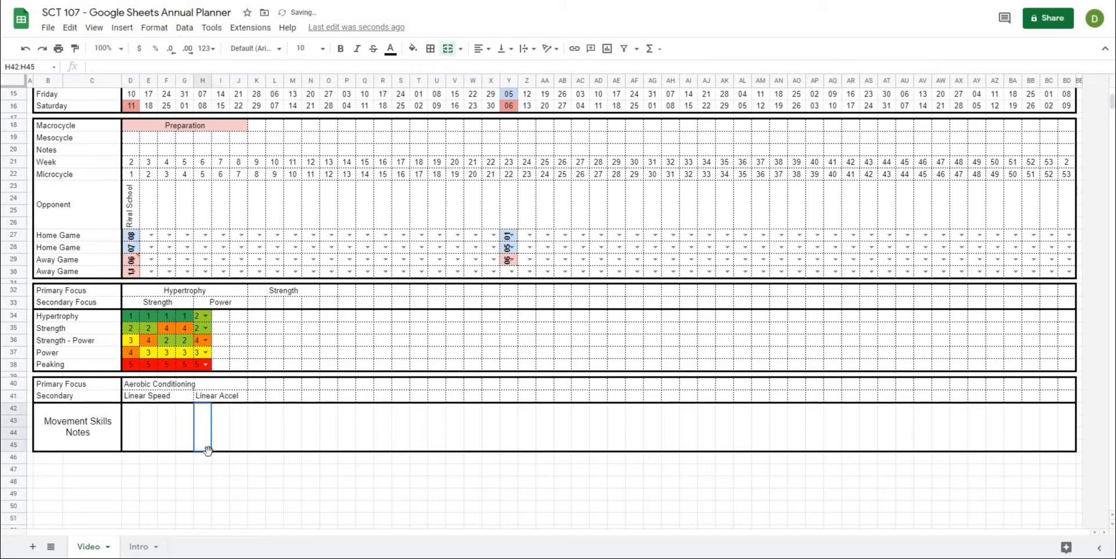
pyautogui.click(196, 509)
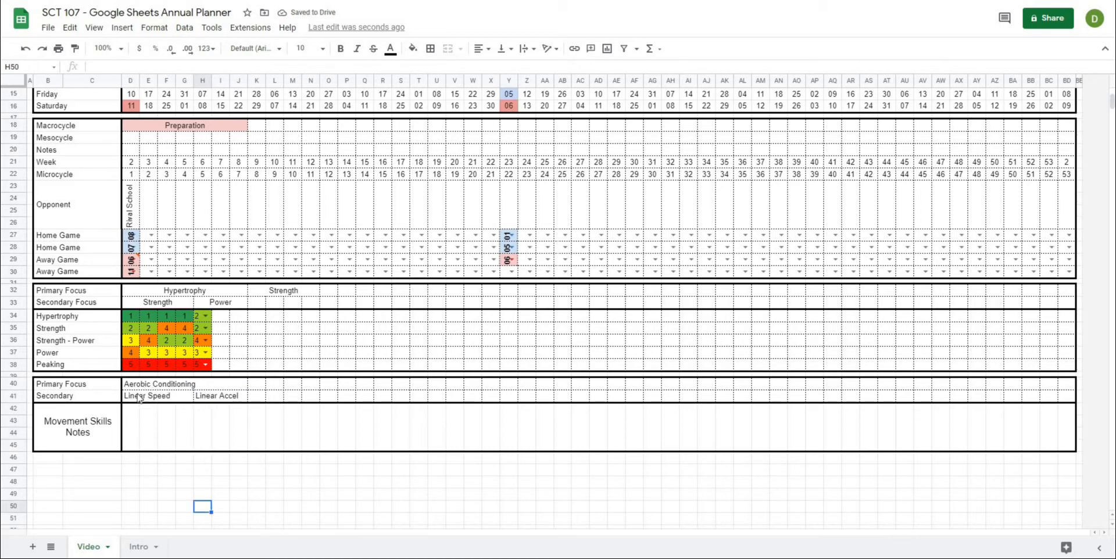
# Center the contents of the Primary Focus and Secondary week cells, D40:BD41, horizontally
pyautogui.moveTo(131, 385); pyautogui.dragTo(1066, 397)
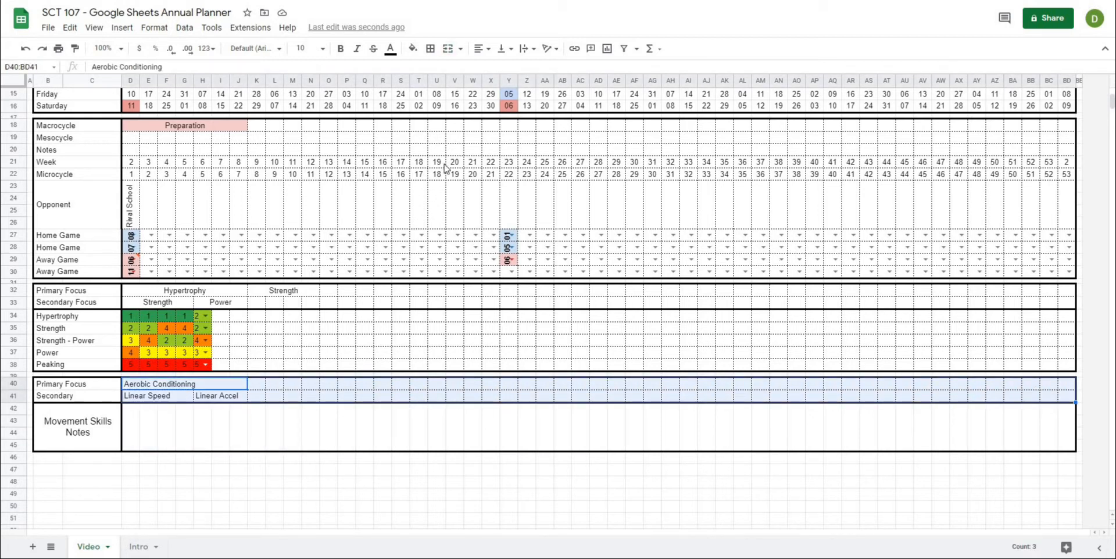
pyautogui.click(488, 52)
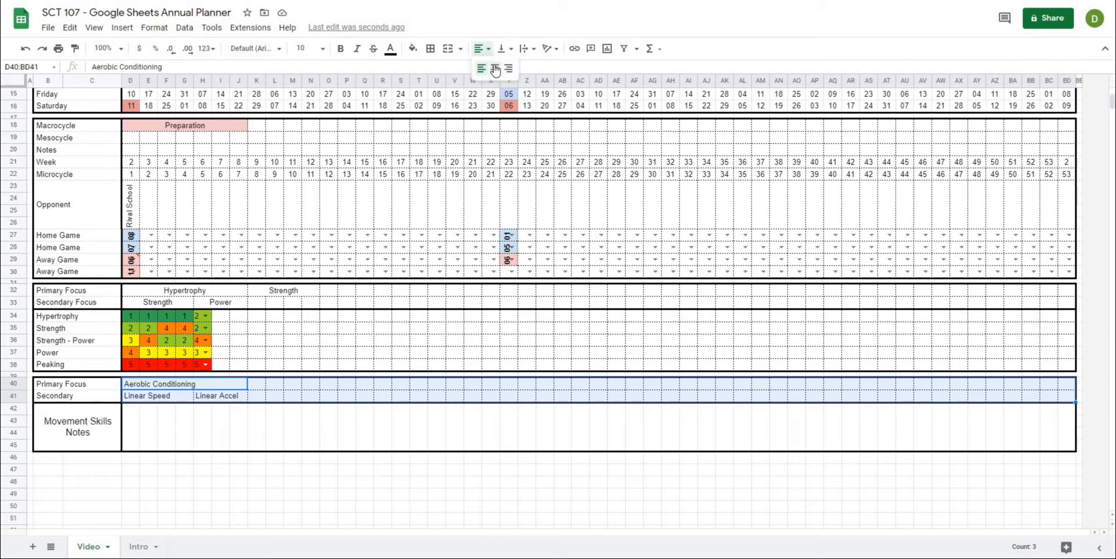
pyautogui.click(495, 67)
pyautogui.click(283, 511)
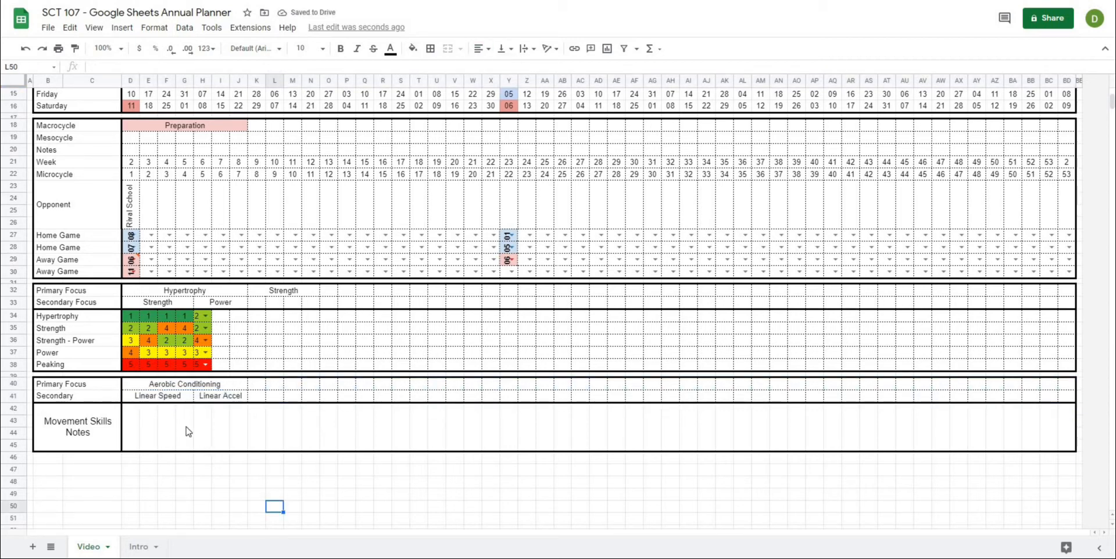
pyautogui.click(147, 483)
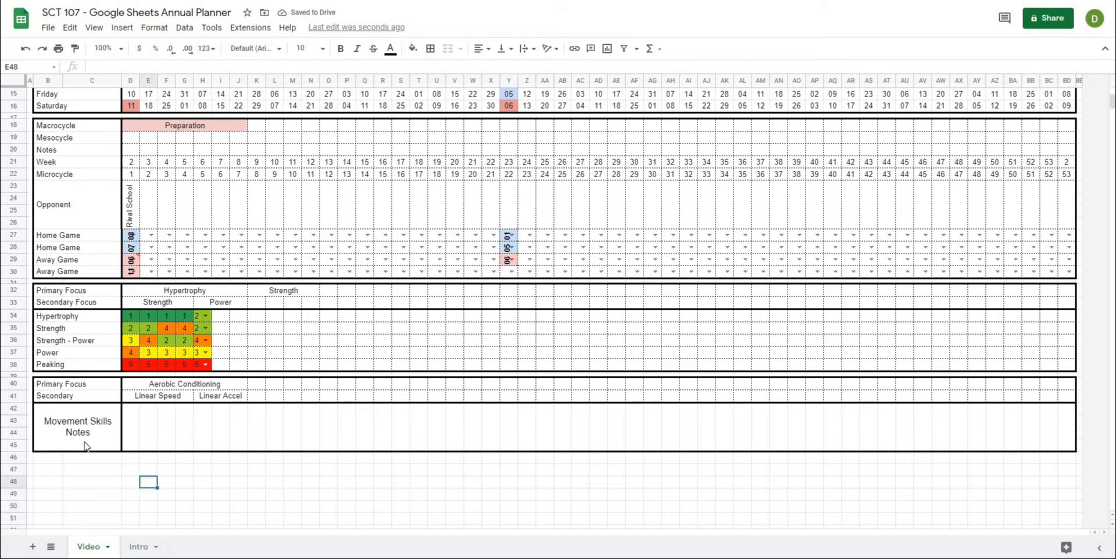
# Merge cells D42:J45 in the Movement Skills Notes area and center the contents of D42:BD45 horizontally
pyautogui.moveTo(133, 433); pyautogui.dragTo(236, 431)
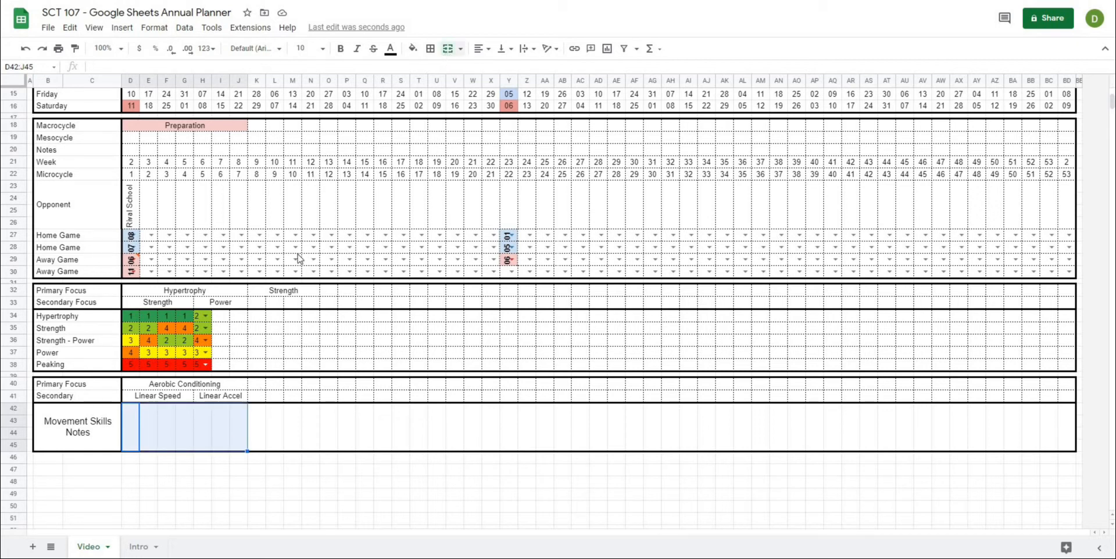
pyautogui.doubleClick(164, 438)
pyautogui.press('Escape')
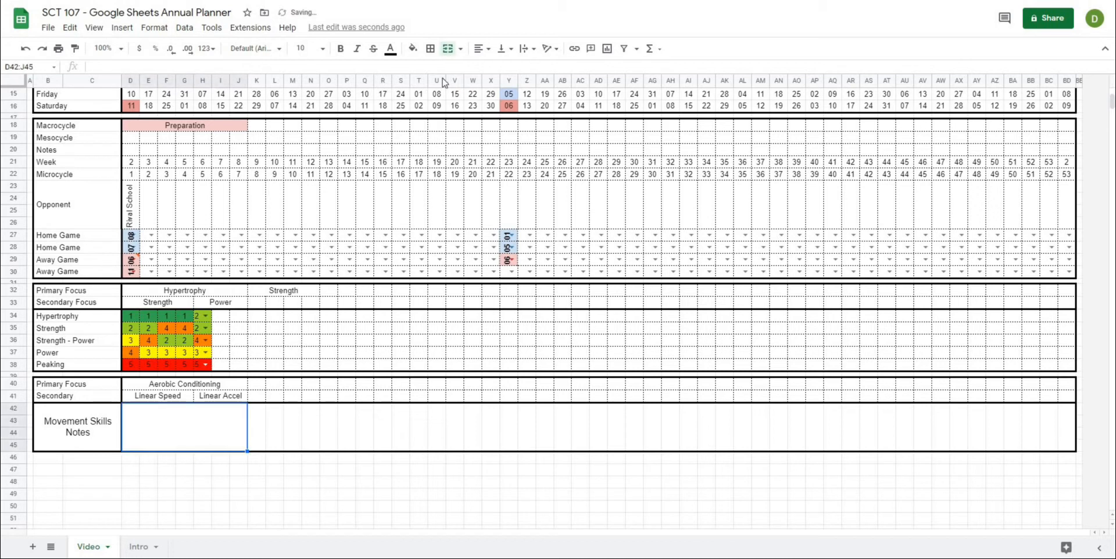
pyautogui.moveTo(176, 434); pyautogui.dragTo(1066, 433)
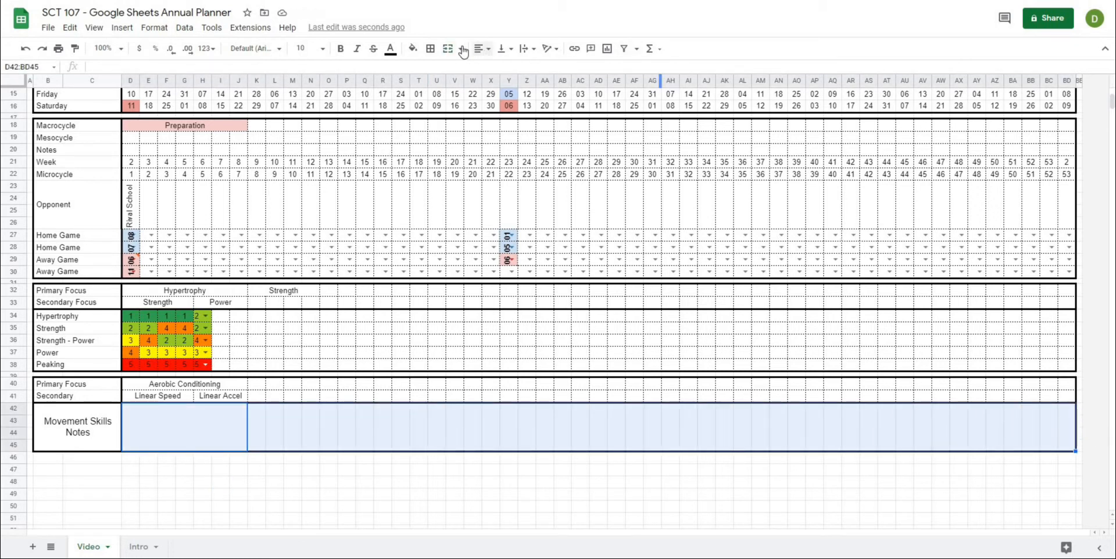
pyautogui.click(483, 50)
pyautogui.click(495, 68)
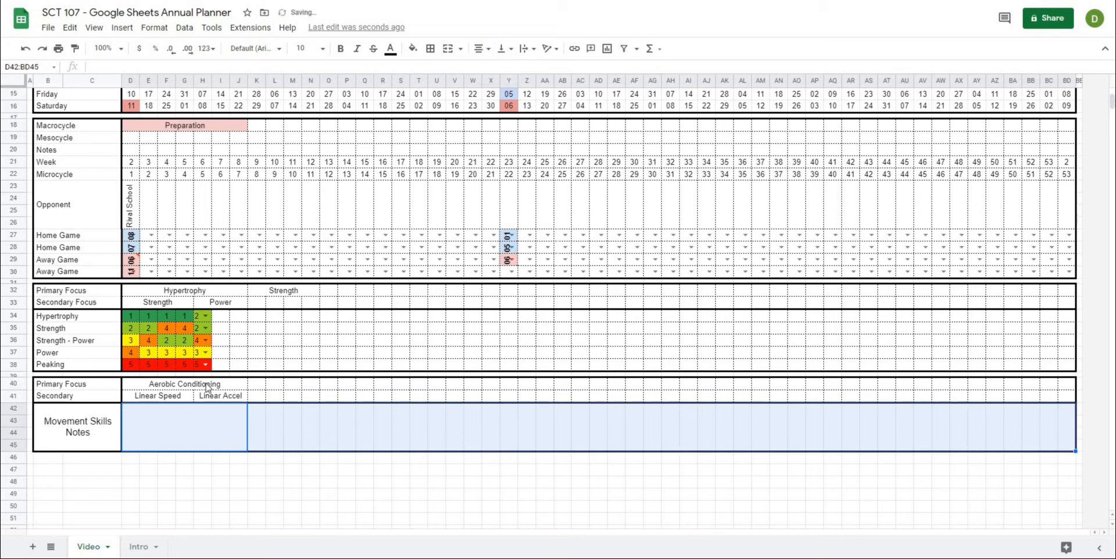
# Enter "Tempo Runs, Marching & Skipping A variations, Hill Sprints, Sled Sprints" in the merged notes cell D42:J45
pyautogui.click(185, 426)
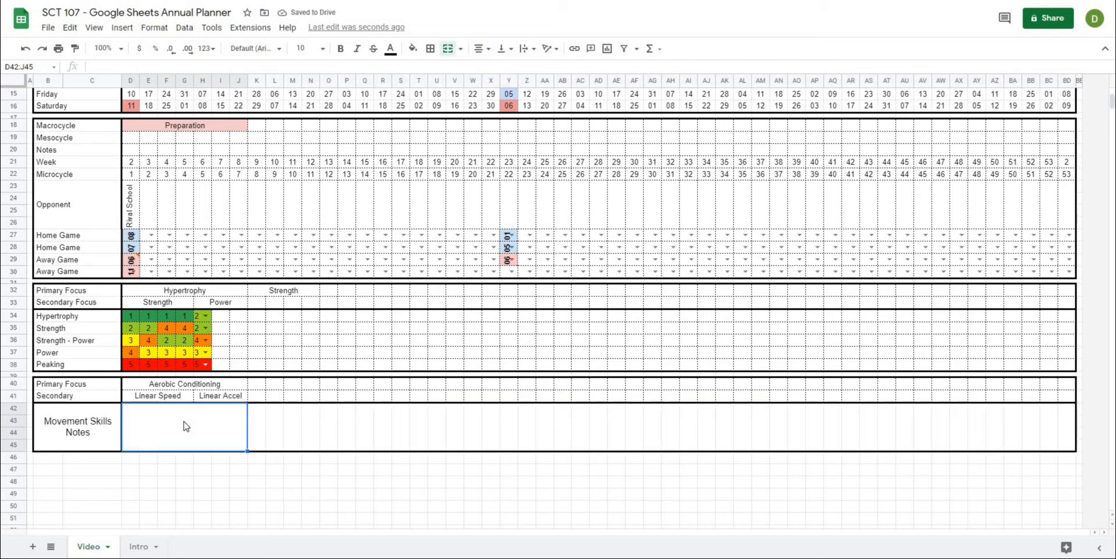
pyautogui.write('Tempo Runs, ')
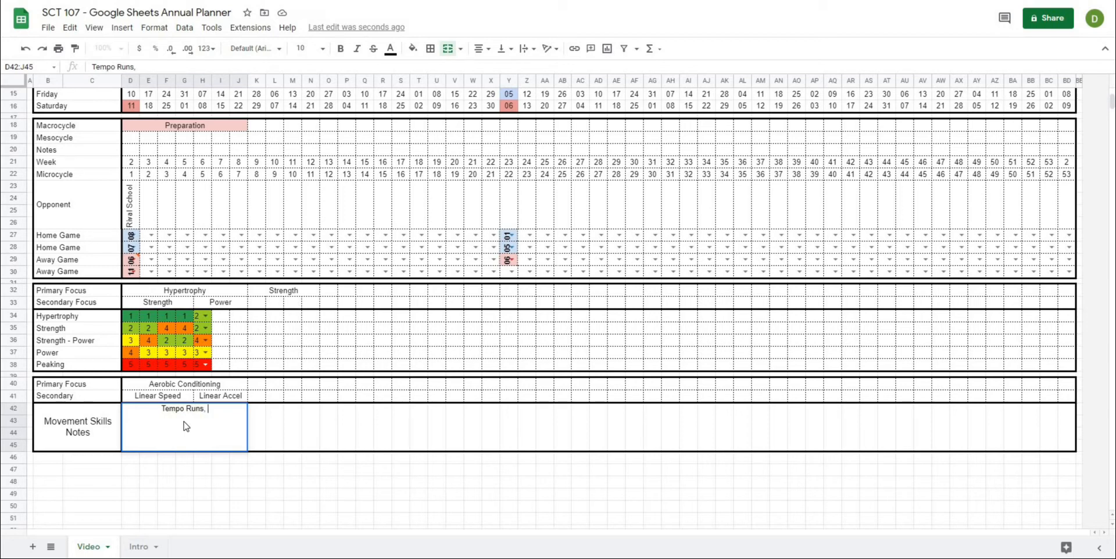
pyautogui.write('Marching & Sk')
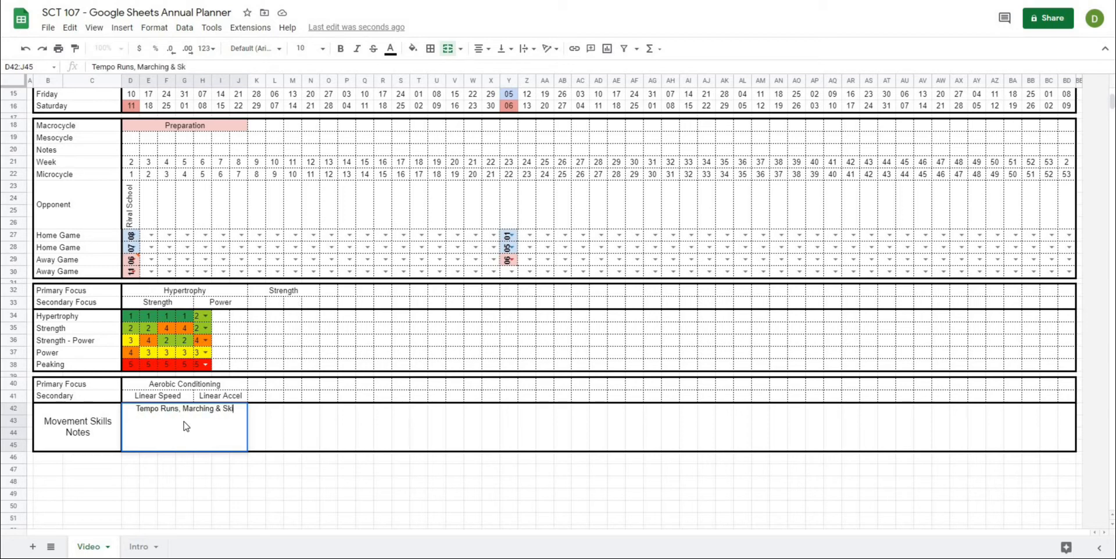
pyautogui.write('ipping A var')
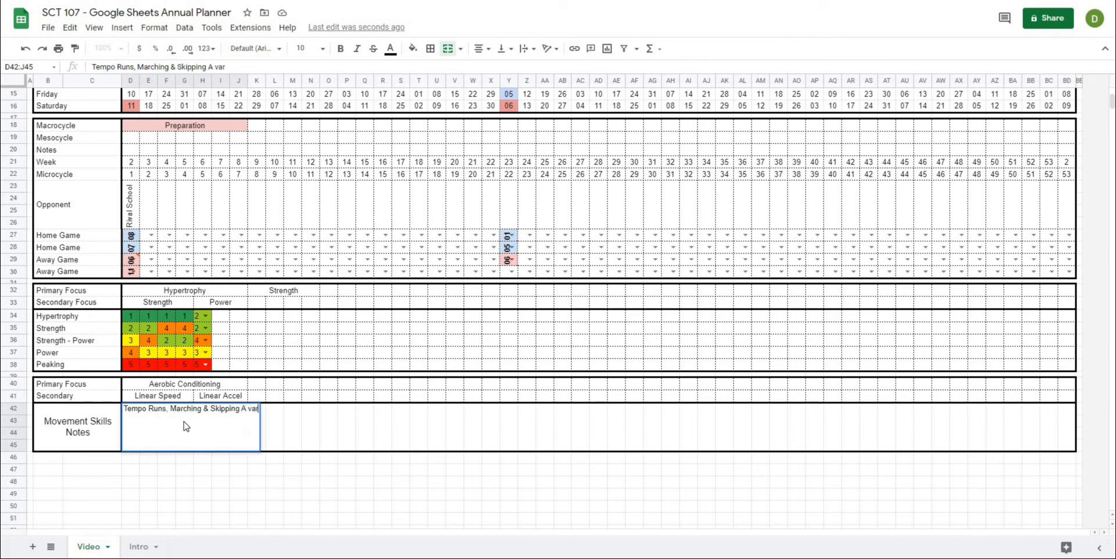
pyautogui.write('iations, ')
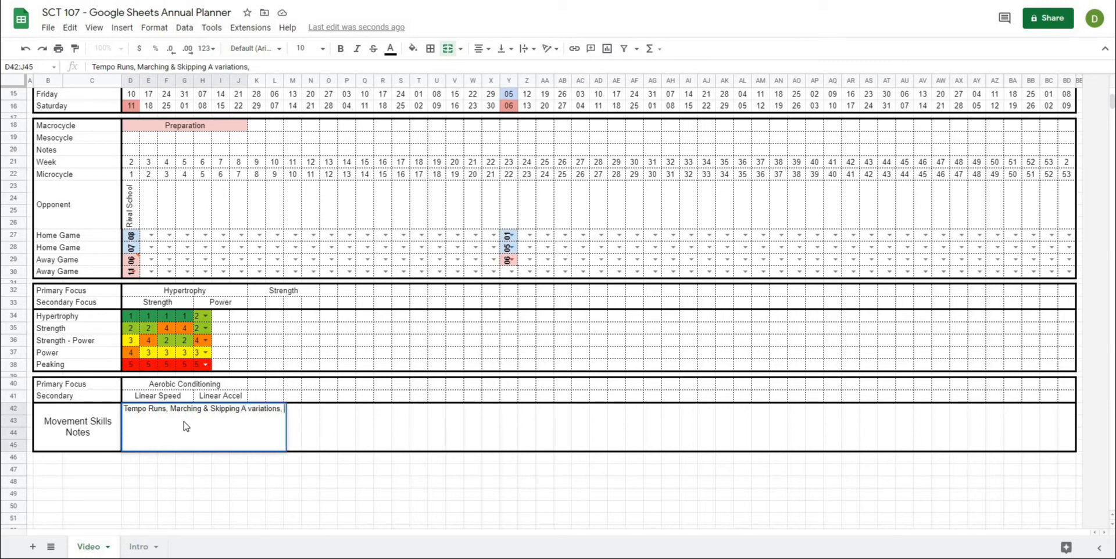
pyautogui.write('Hill Sprints')
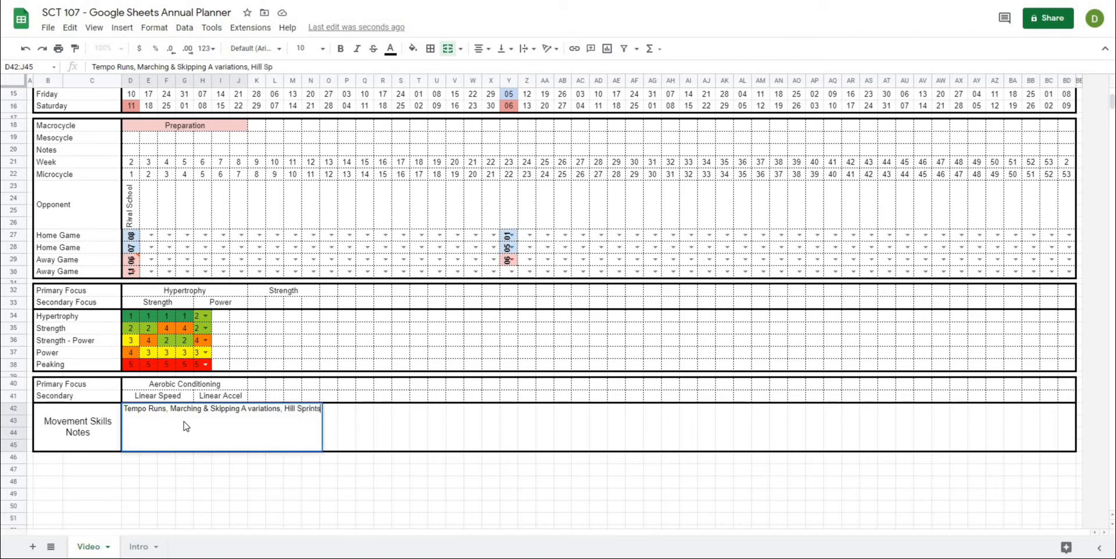
pyautogui.write(', Sled ')
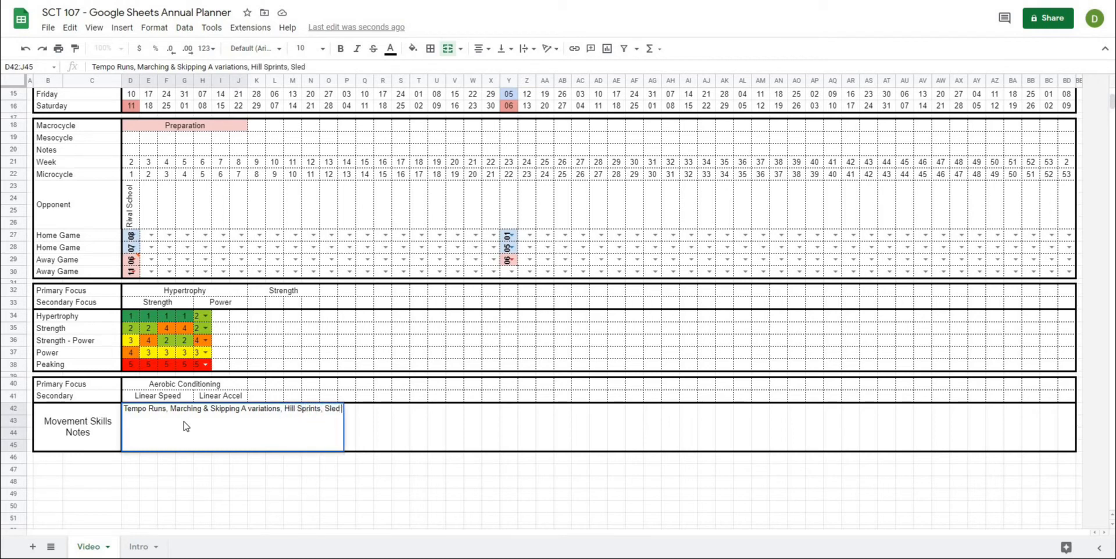
pyautogui.write('Sprints')
pyautogui.press('Return')
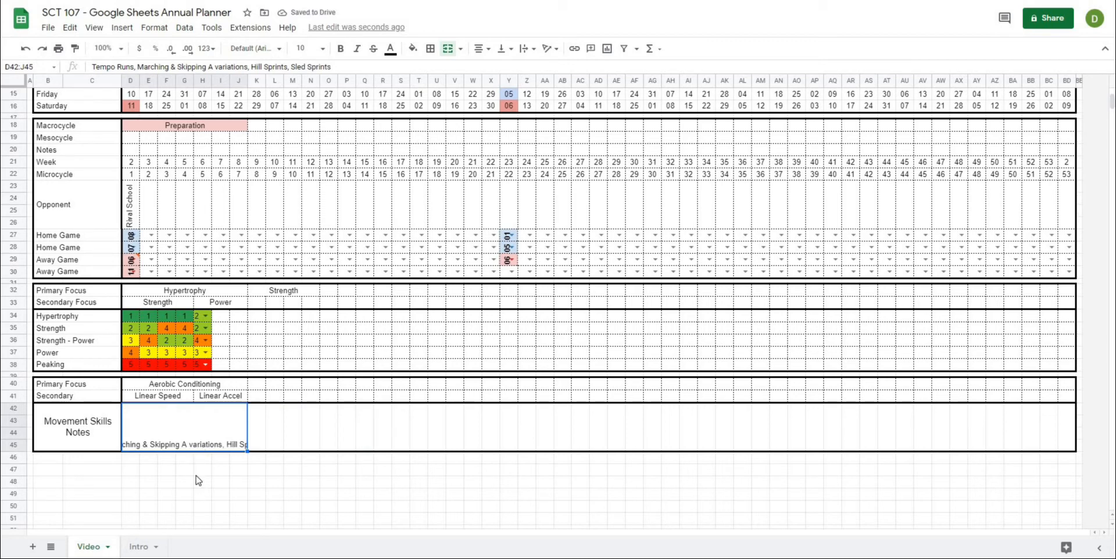
# Turn on text wrapping for the merged Movement Skills Notes cell D42:J45
pyautogui.moveTo(197, 480); pyautogui.dragTo(200, 469)
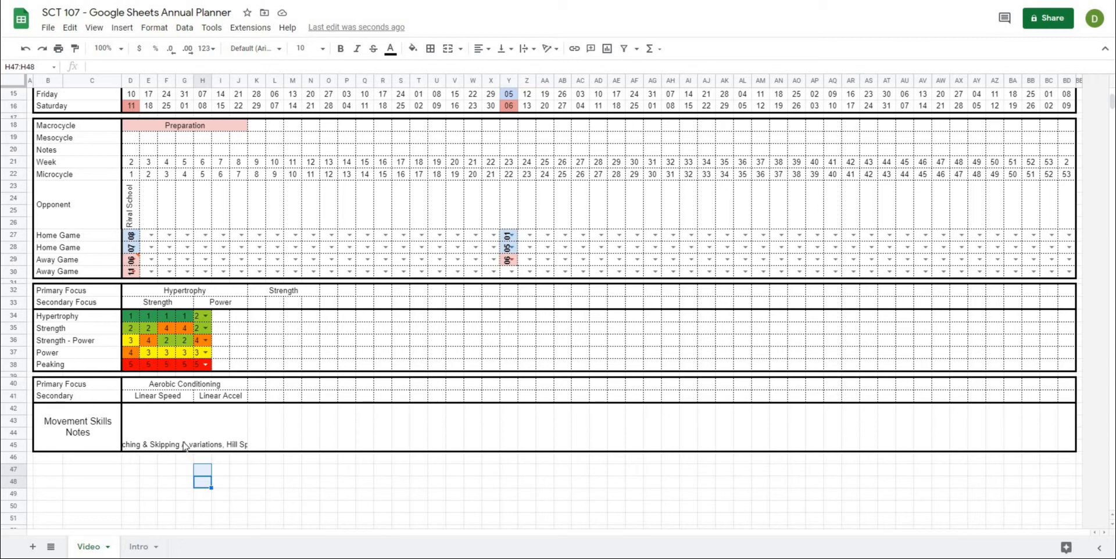
pyautogui.click(181, 440)
pyautogui.click(180, 482)
pyautogui.click(154, 449)
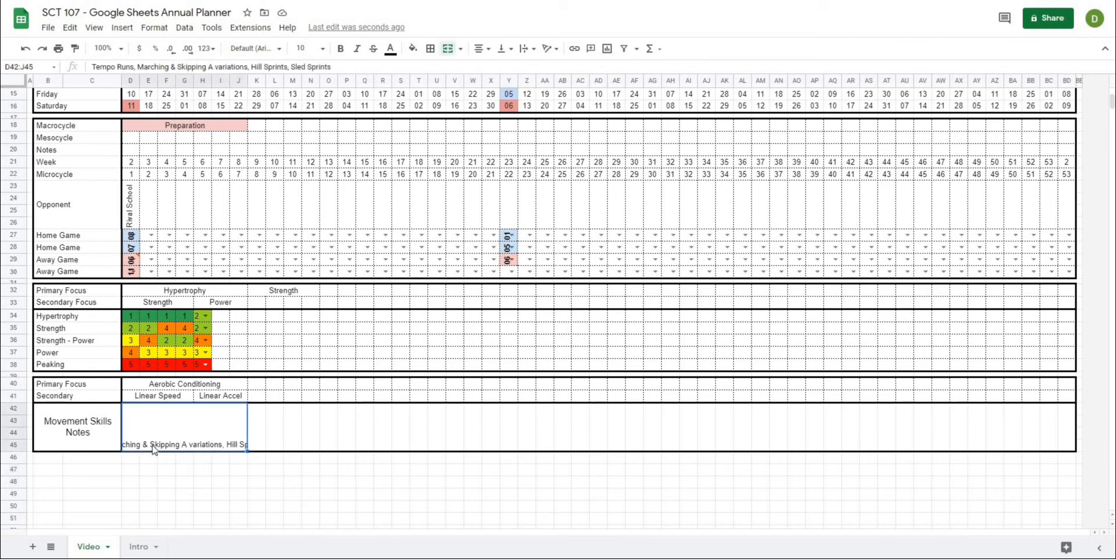
pyautogui.click(534, 51)
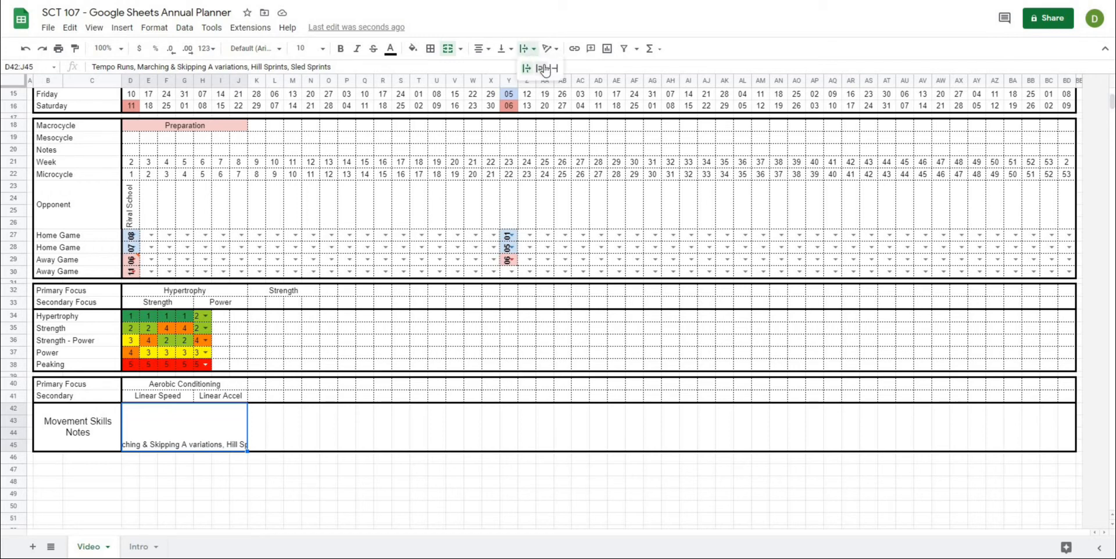
pyautogui.click(543, 71)
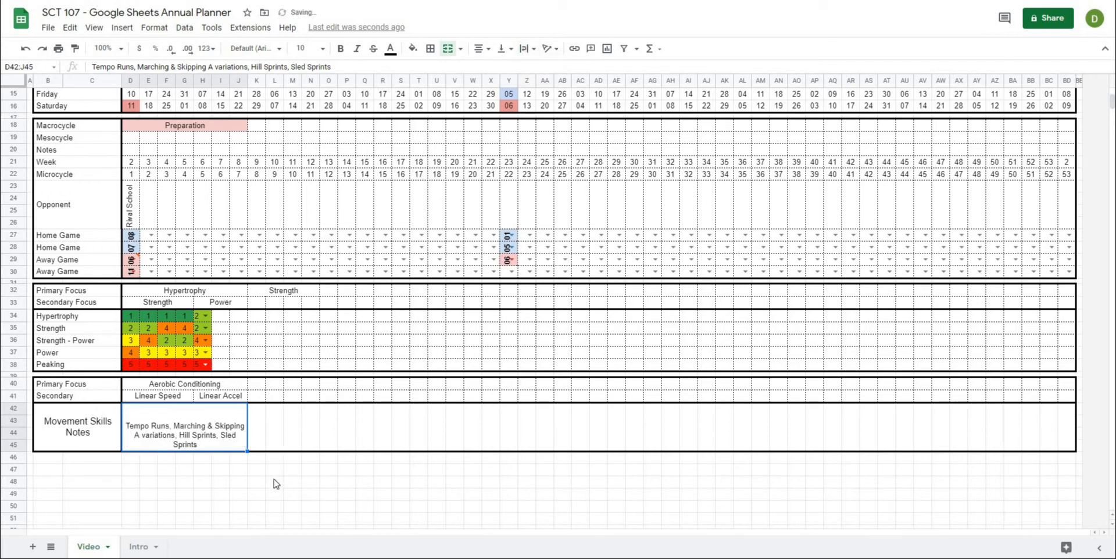
pyautogui.click(244, 484)
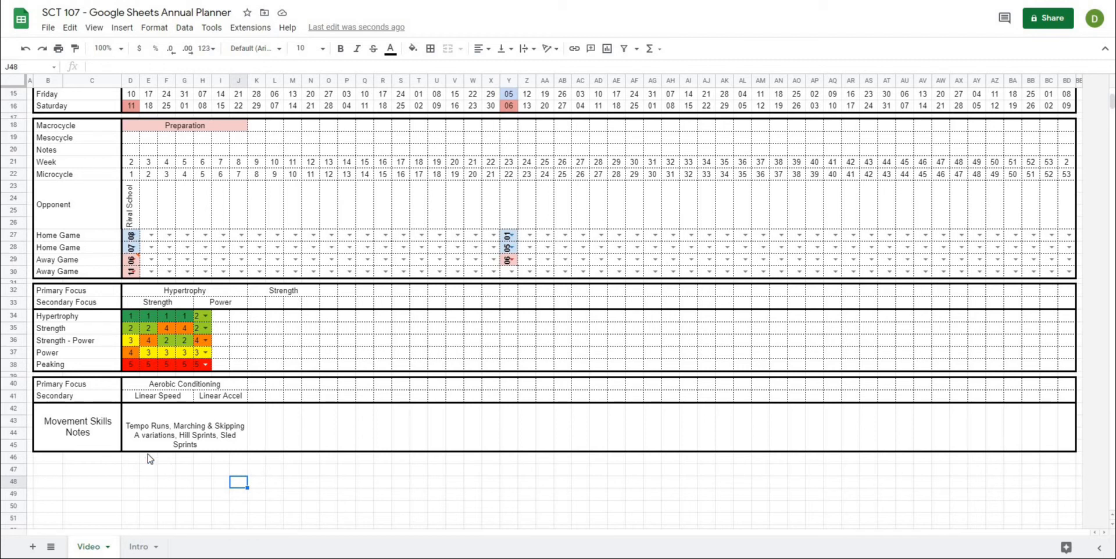
# Reduce the height of row 46 to make a thin spacer row beneath the Movement Skills section
pyautogui.scroll(-2, 152, 475)
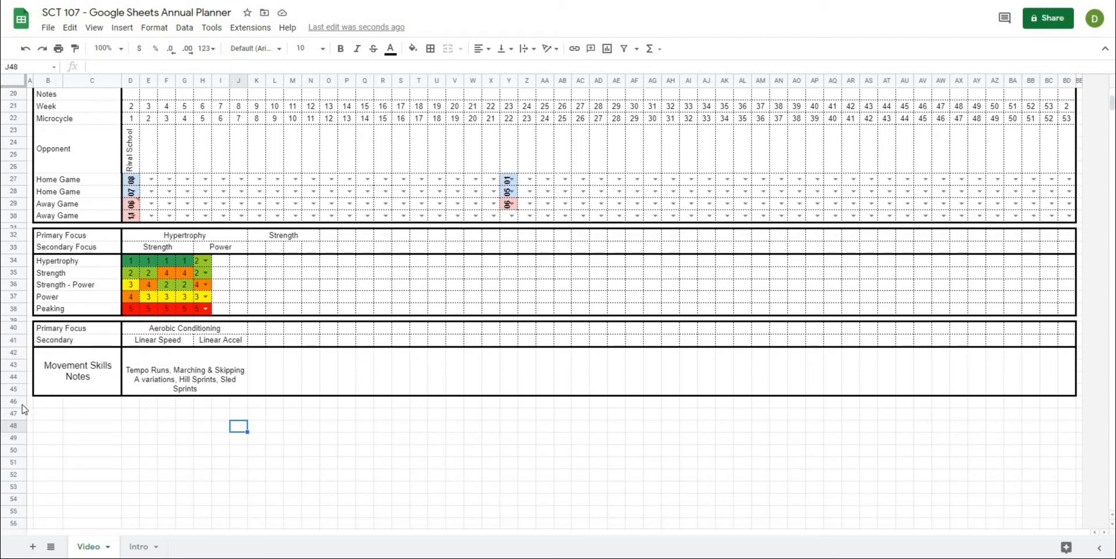
pyautogui.click(74, 428)
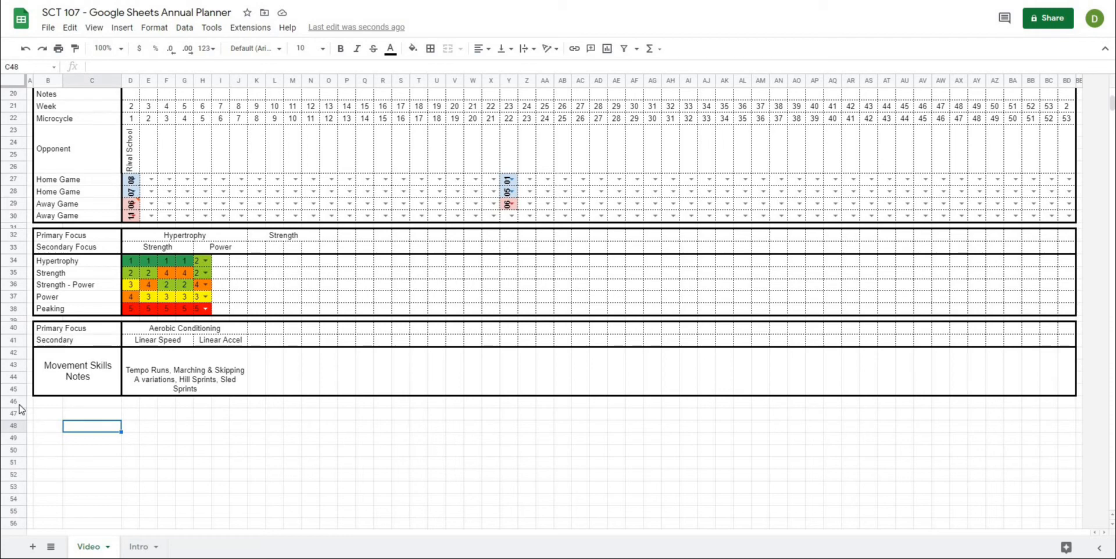
pyautogui.click(19, 402)
pyautogui.rightClick(18, 402)
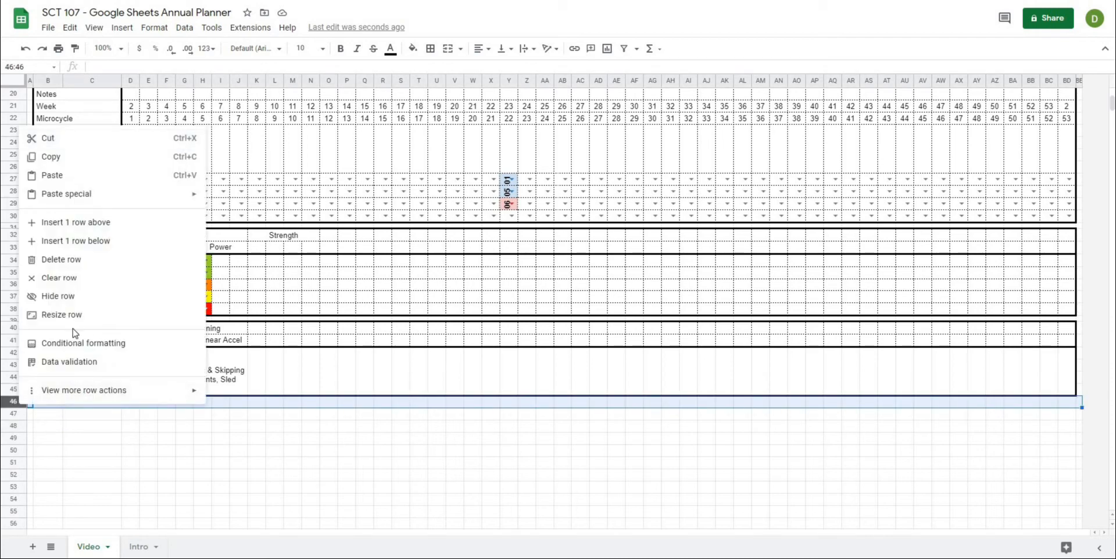
pyautogui.click(61, 315)
pyautogui.click(523, 279)
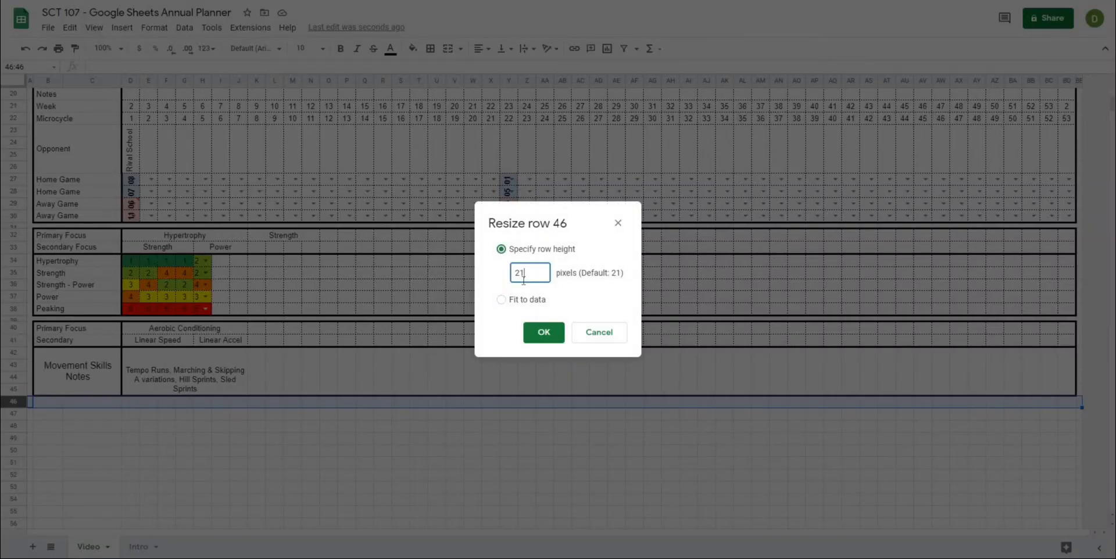
pyautogui.press('Return')
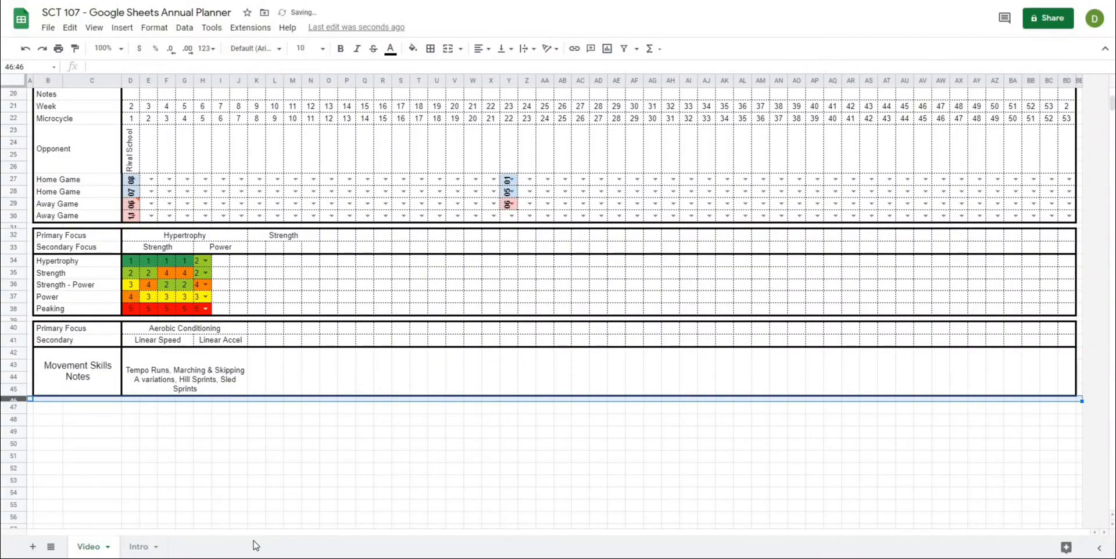
pyautogui.click(99, 409)
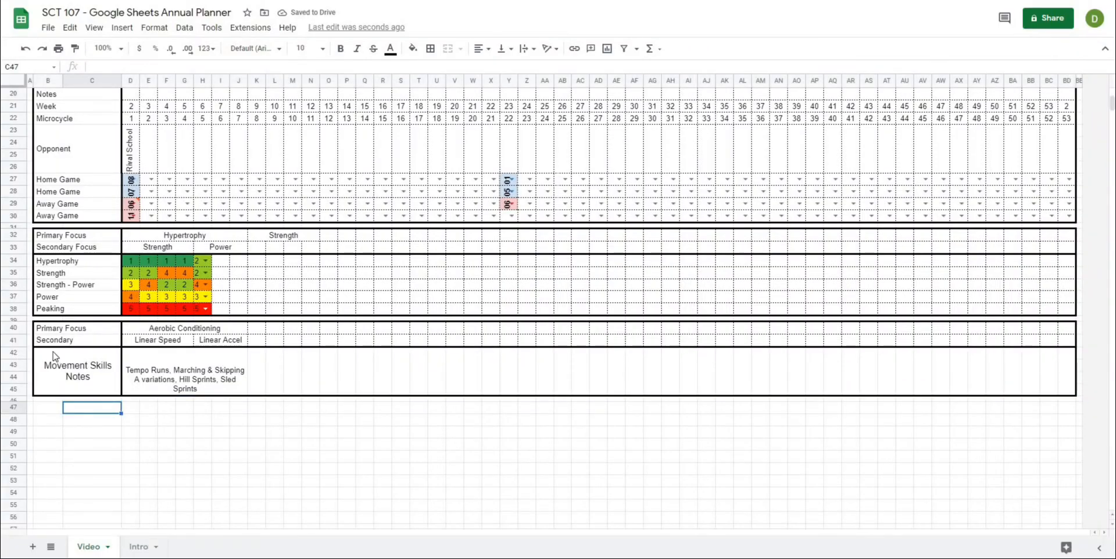
# Copy the whole Movement Skills section, B40:BD45, and paste it starting at cell B47
pyautogui.moveTo(45, 333); pyautogui.dragTo(1060, 358)
pyautogui.hotkey('ctrl', 'c')
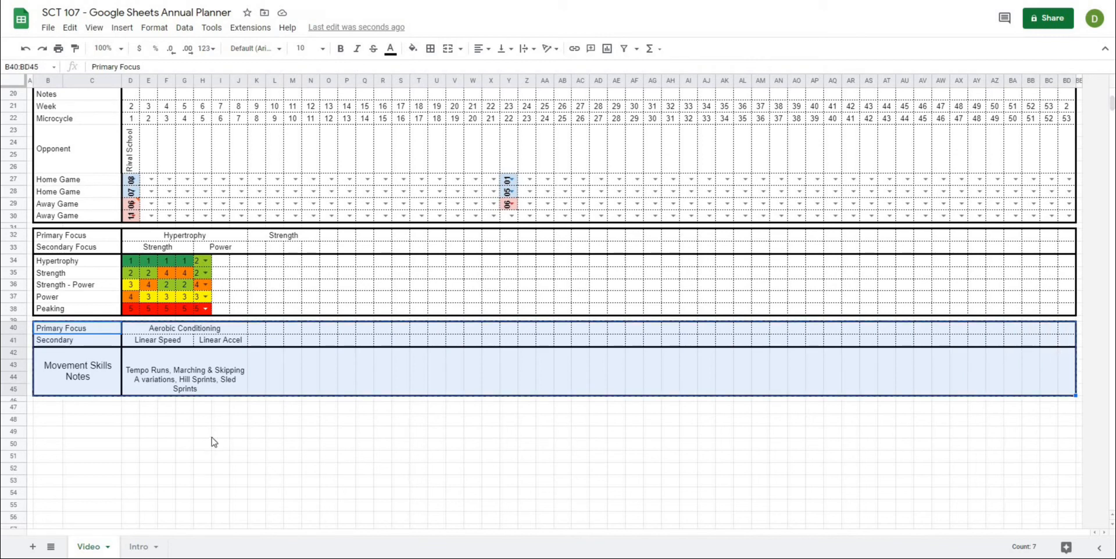
pyautogui.click(53, 409)
pyautogui.hotkey('ctrl', 'v')
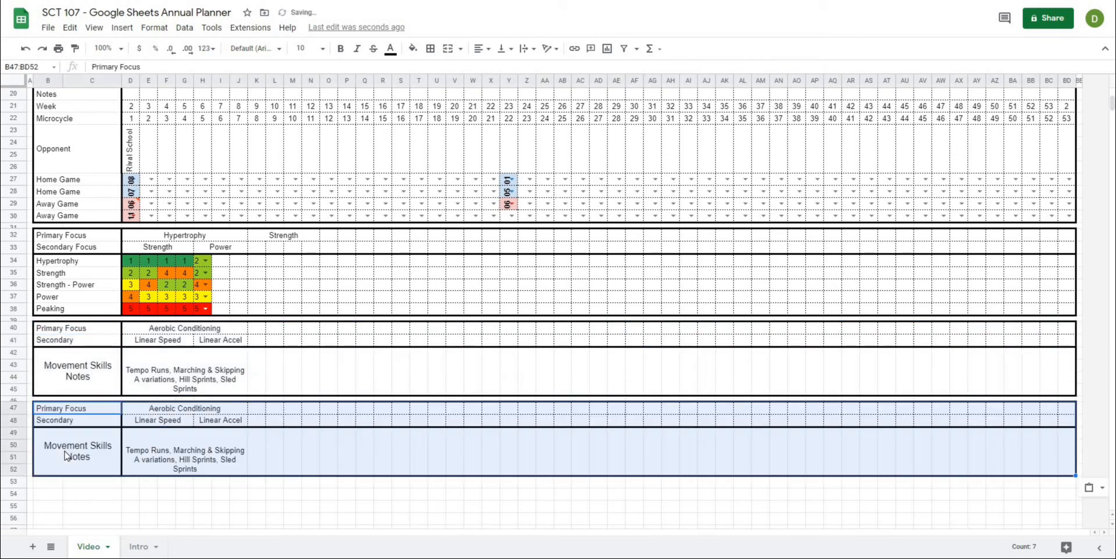
# Replace the copied section's notes label in B49:C52 with "ESD NOTES"
pyautogui.click(67, 456)
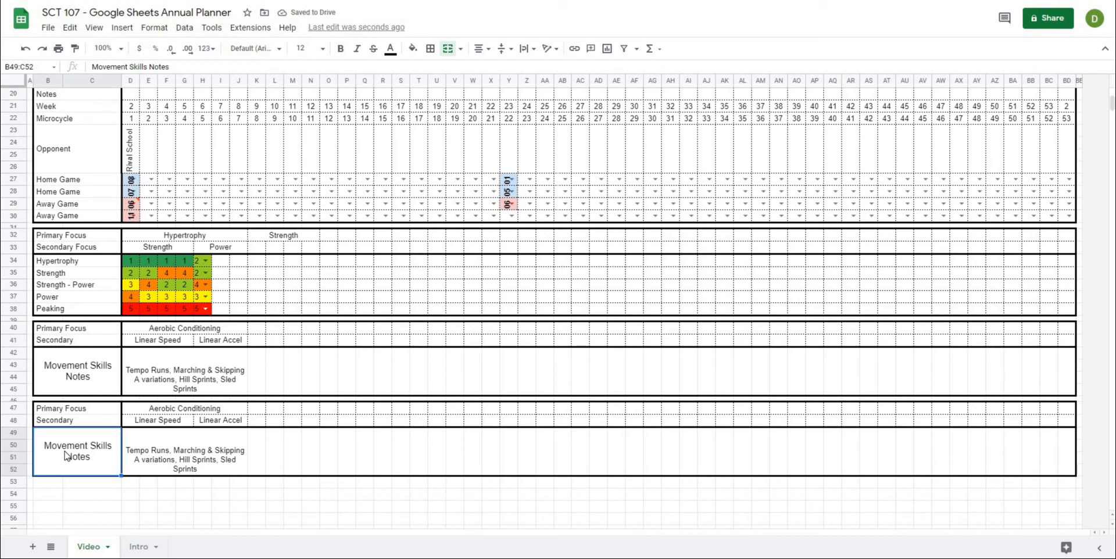
pyautogui.write('ED')
pyautogui.press('BackSpace')
pyautogui.write('SD NOTES')
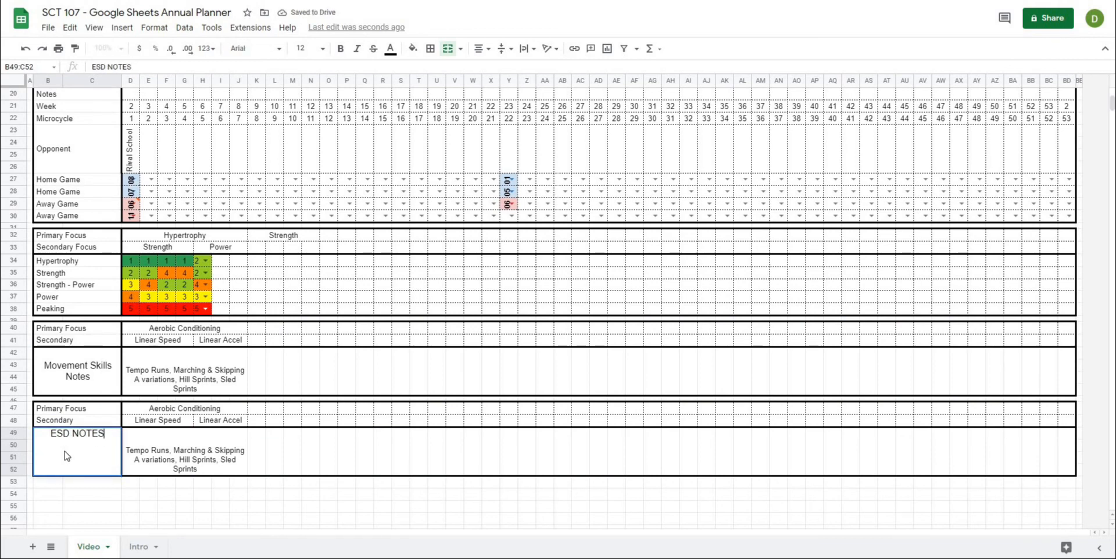
pyautogui.press('Return')
pyautogui.click(197, 507)
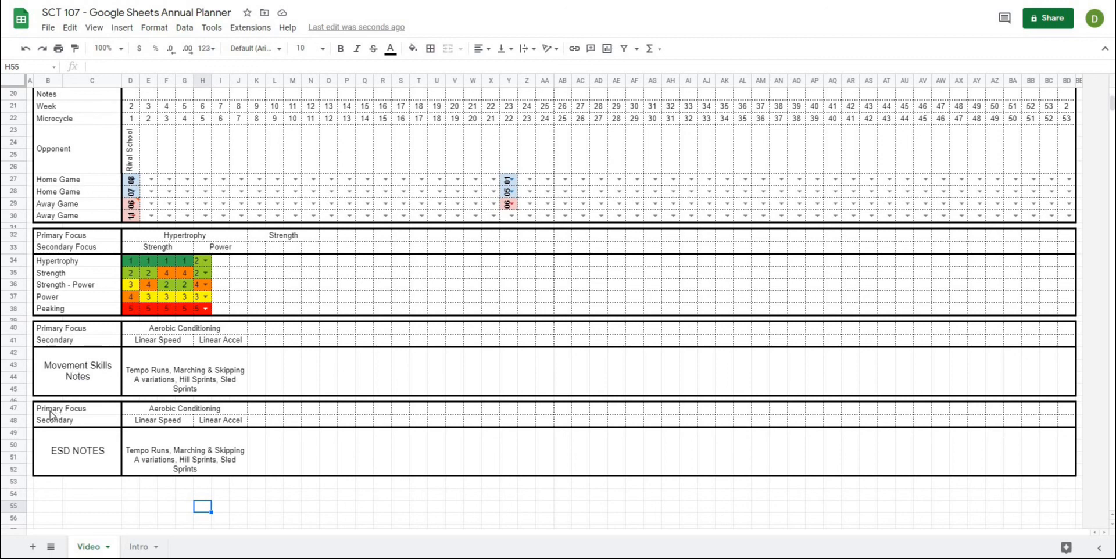
pyautogui.click(152, 510)
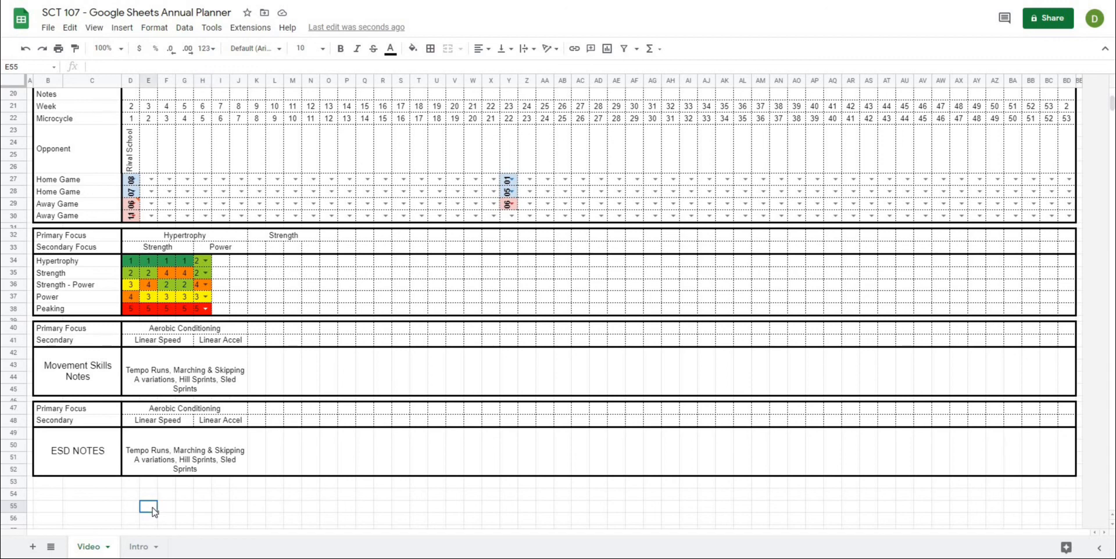